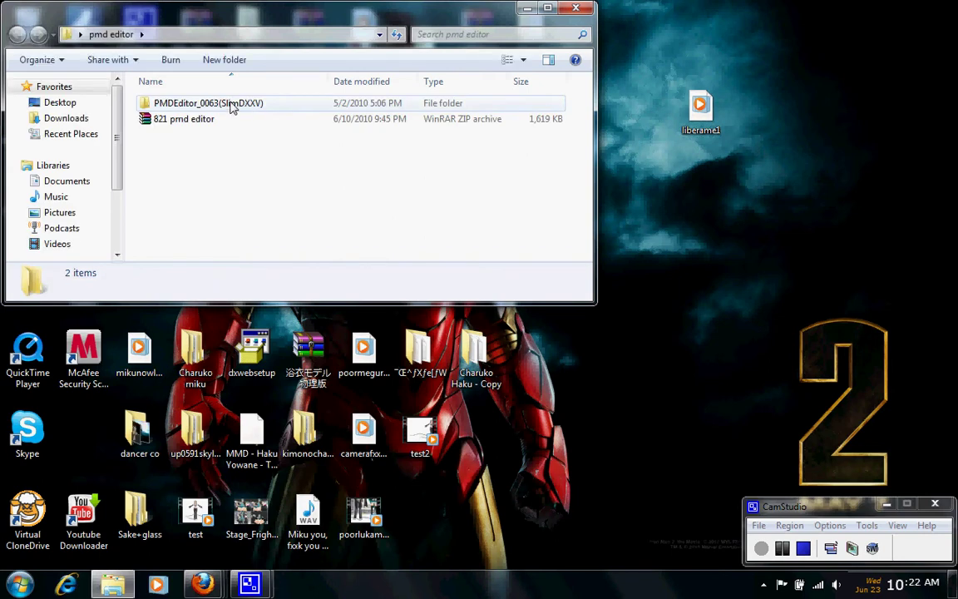
Launch PMDEditor from the PMDEditor_0063(SlimDXXV) folder and move the PMDView window clear of the editing window.
left_click(233, 106)
double_click(233, 106)
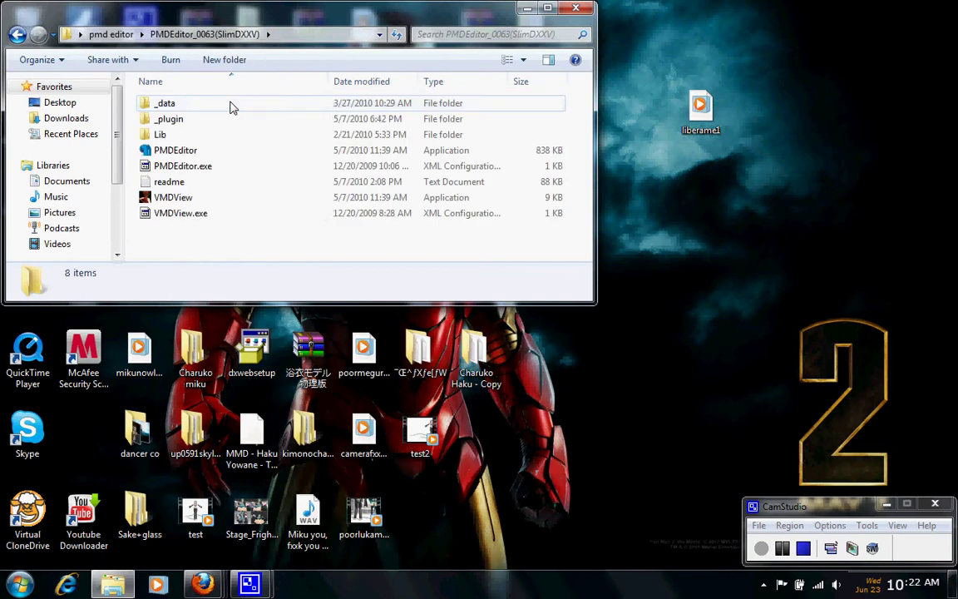
left_click(199, 155)
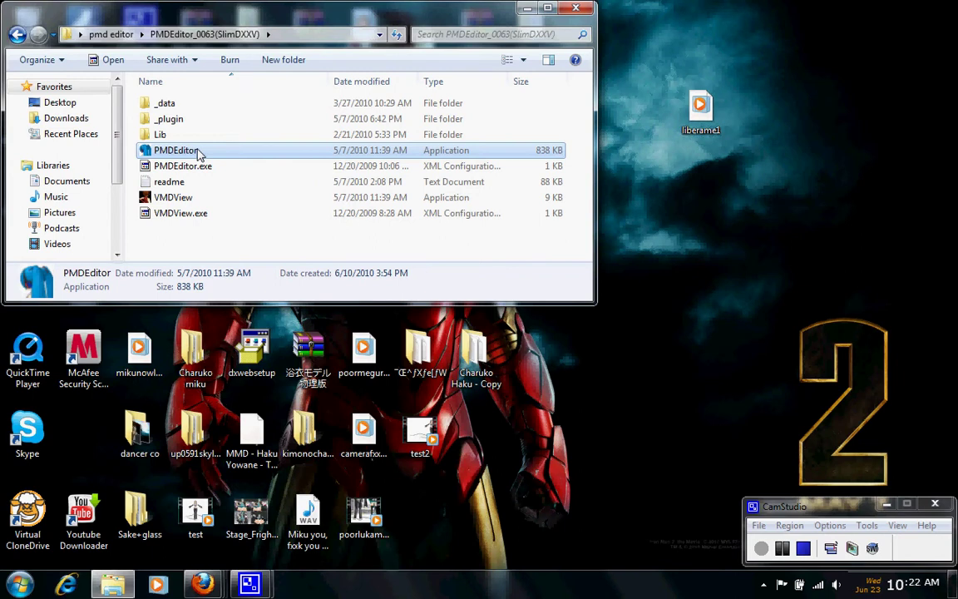
double_click(198, 154)
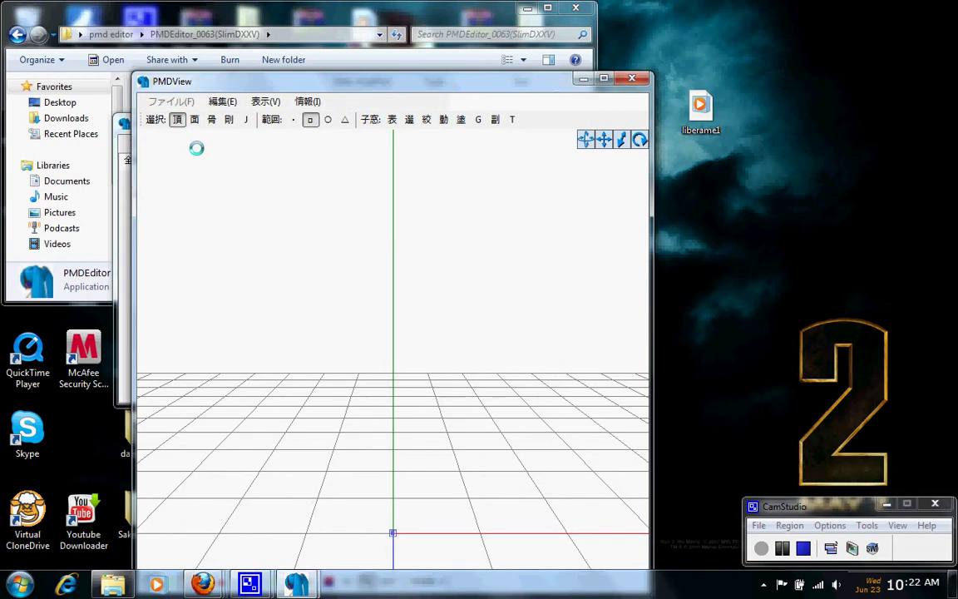
left_click_drag(198, 87, 502, 62)
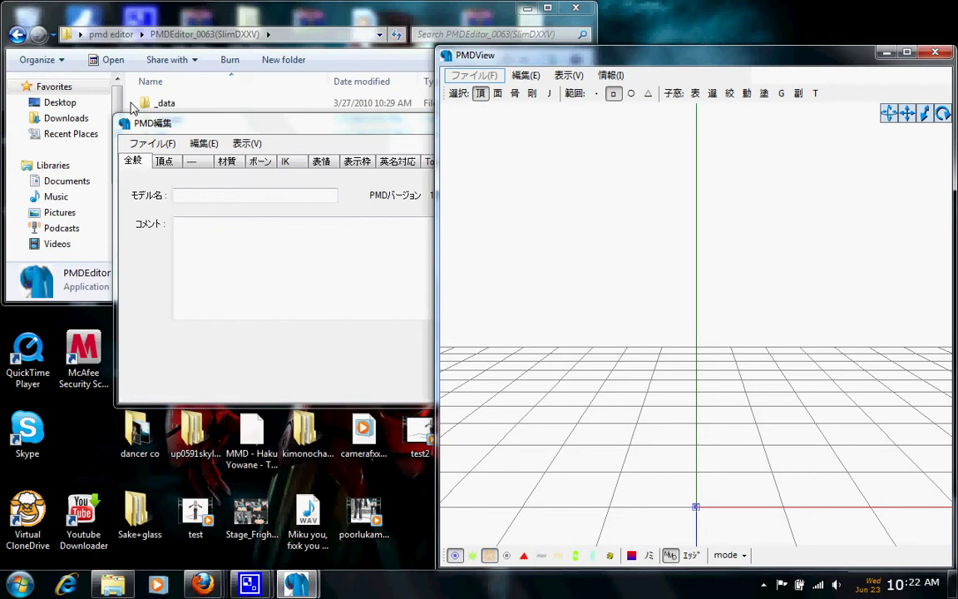
Open the model CharukoV11test12b.pmd and place the editing window beside the model view.
left_click(219, 125)
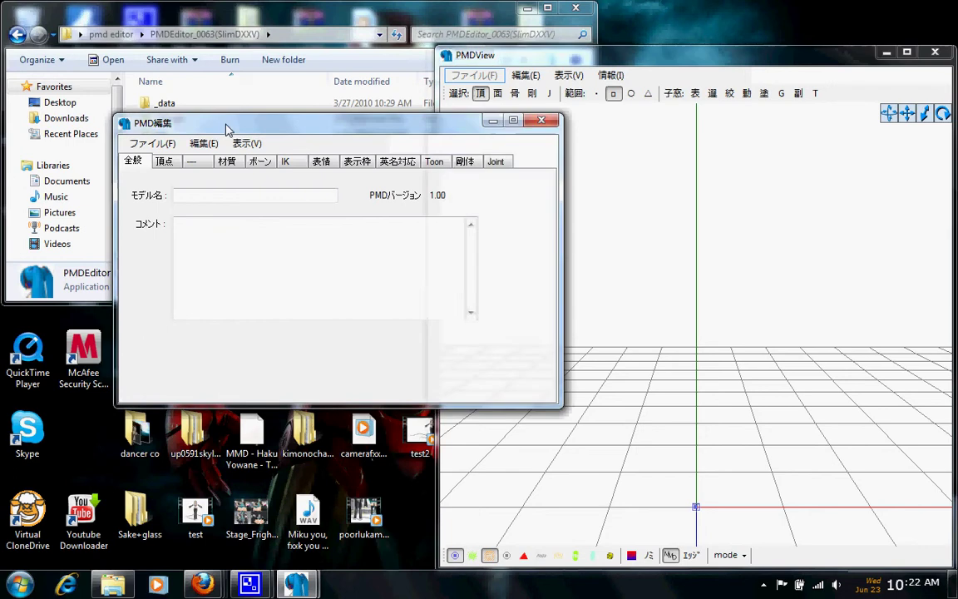
left_click(158, 144)
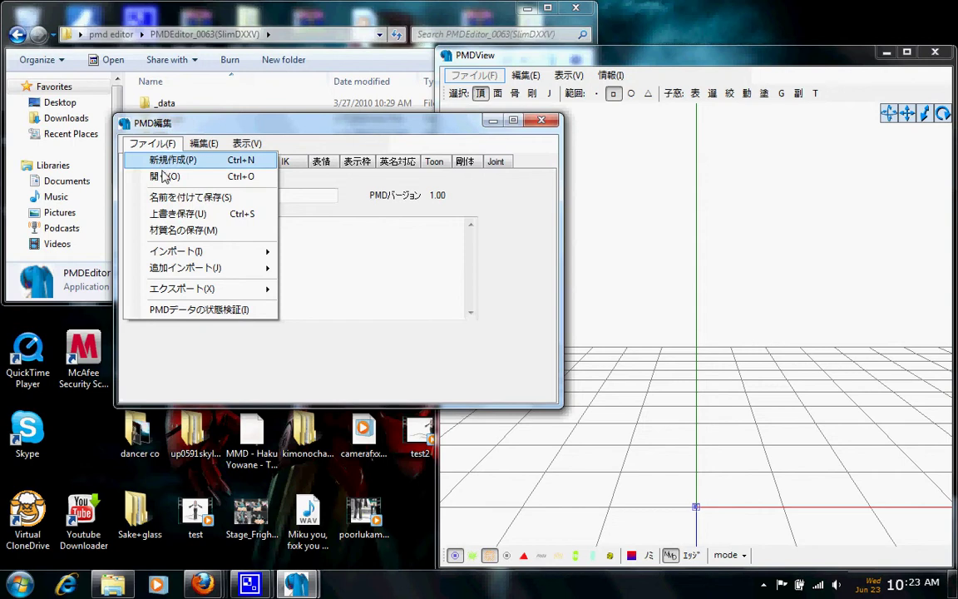
left_click(164, 177)
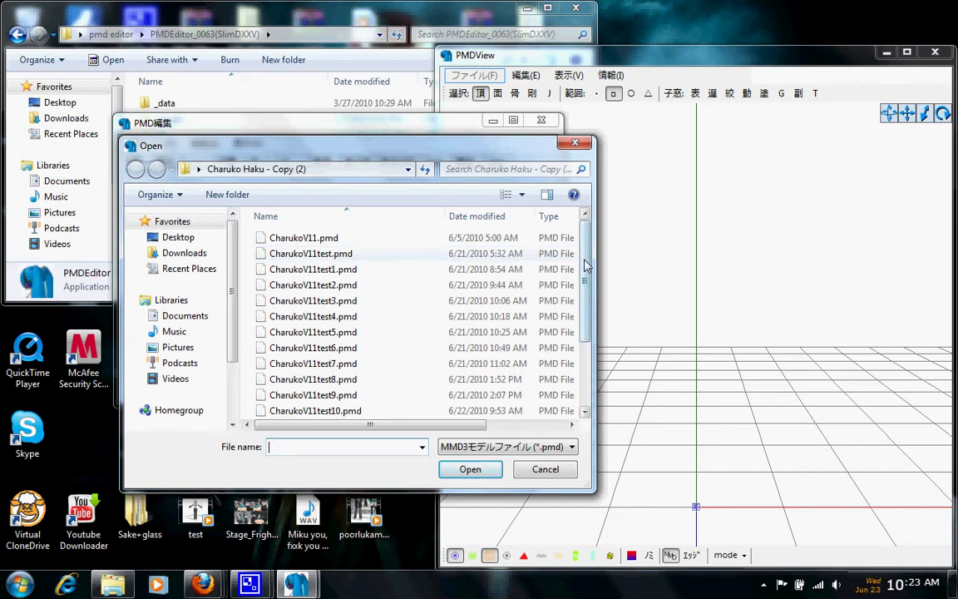
left_click_drag(585, 265, 587, 324)
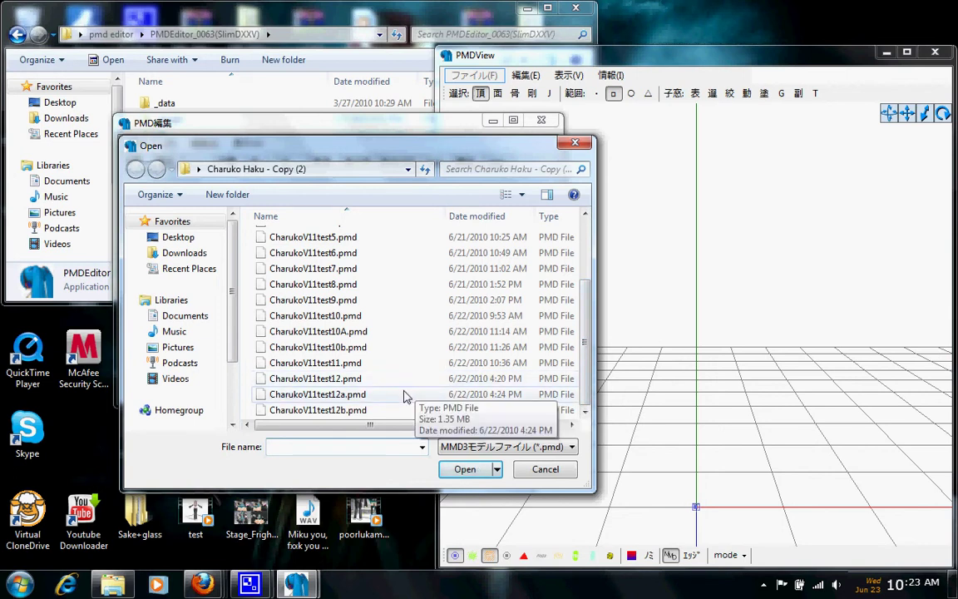
left_click(384, 410)
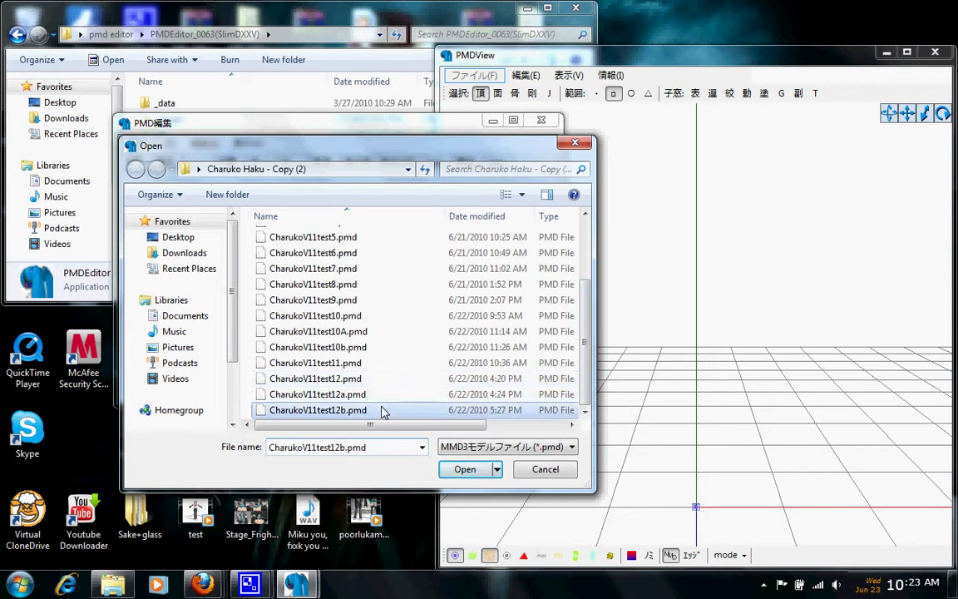
left_click(465, 471)
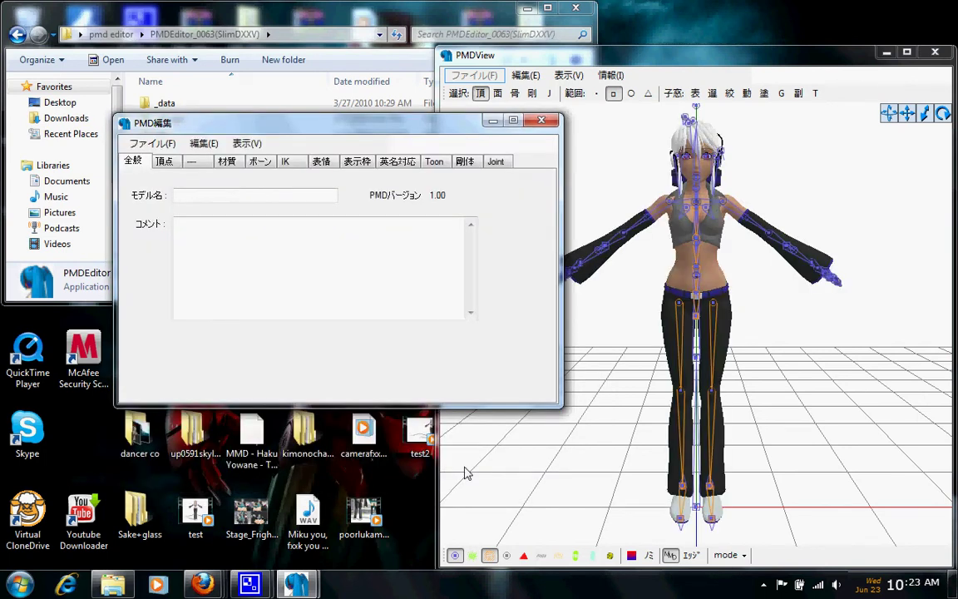
left_click_drag(314, 118, 233, 64)
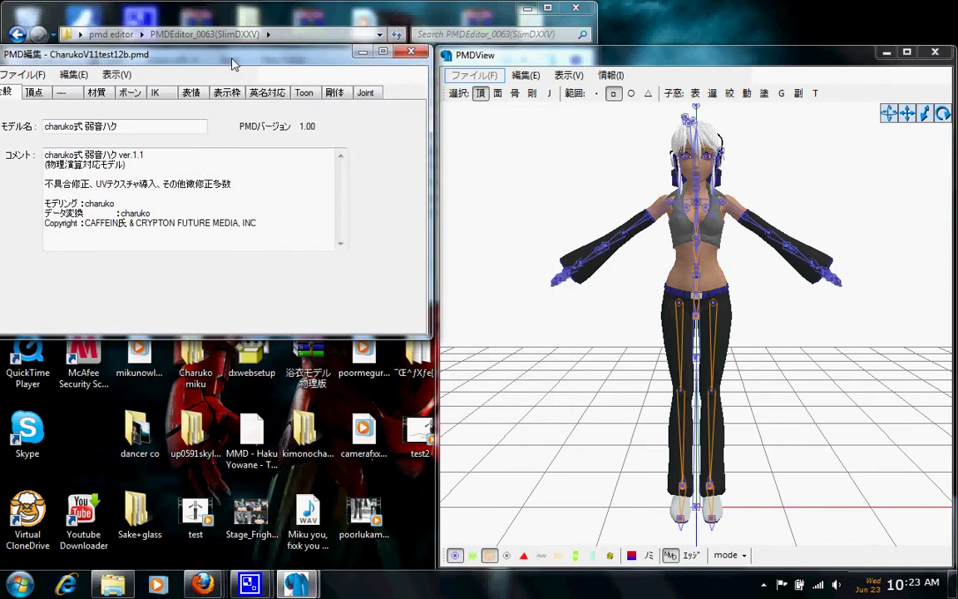
Examine the parent and child bone settings of upper body 2, +upper body 2 tail, upper body, neck and head.
left_click(129, 92)
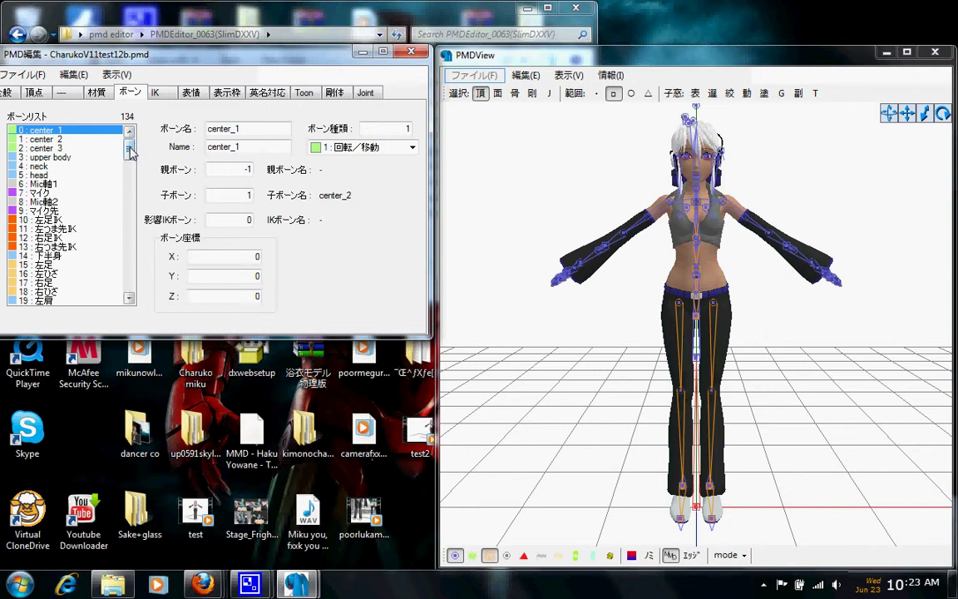
left_click_drag(129, 150, 129, 284)
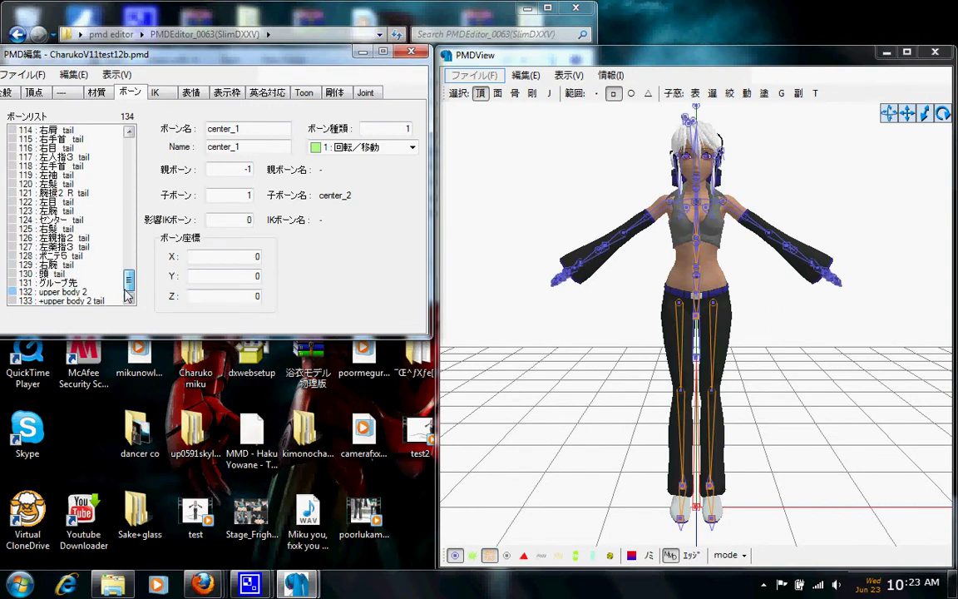
left_click(98, 292)
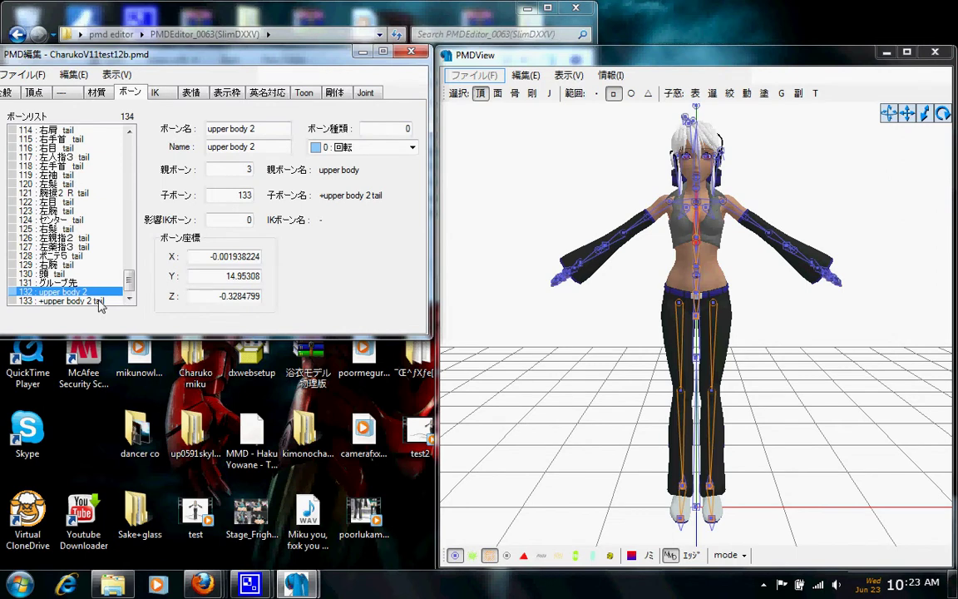
left_click(99, 302)
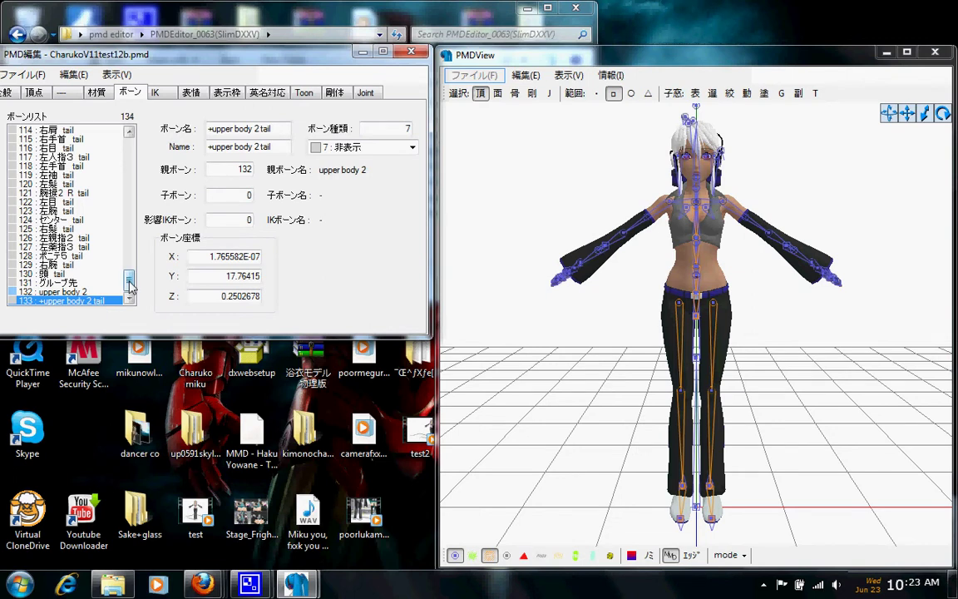
left_click_drag(129, 286, 130, 147)
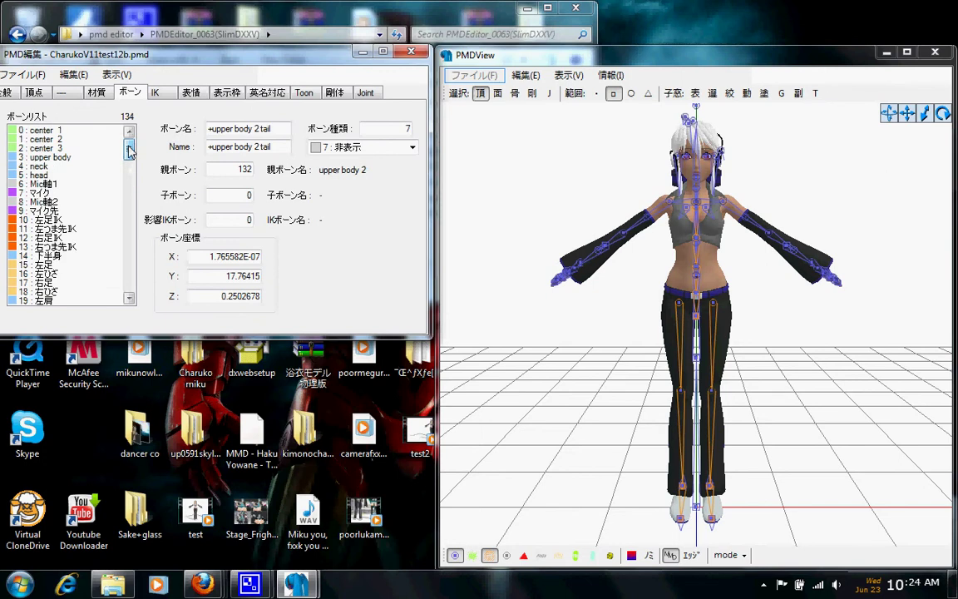
left_click(90, 158)
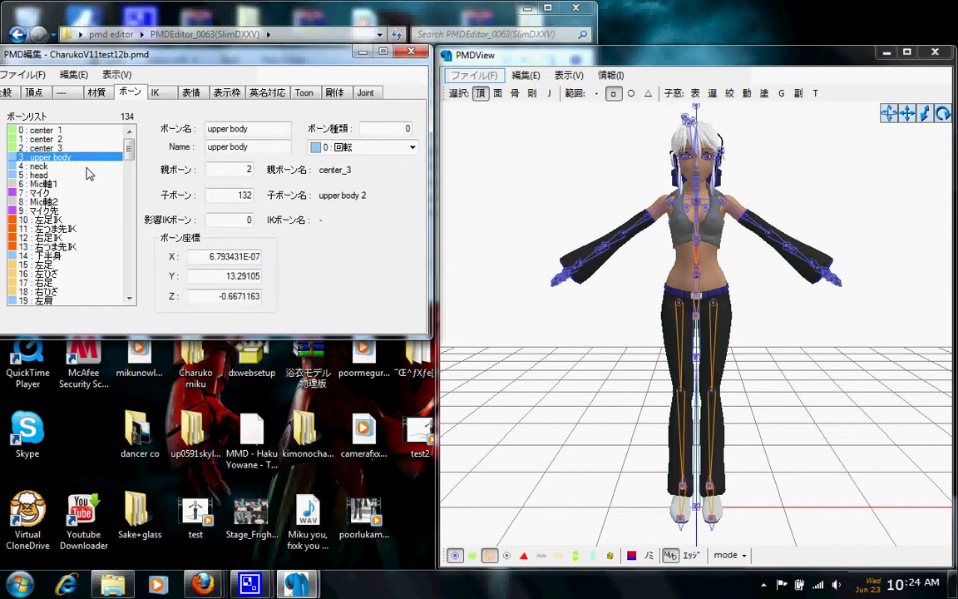
left_click(87, 167)
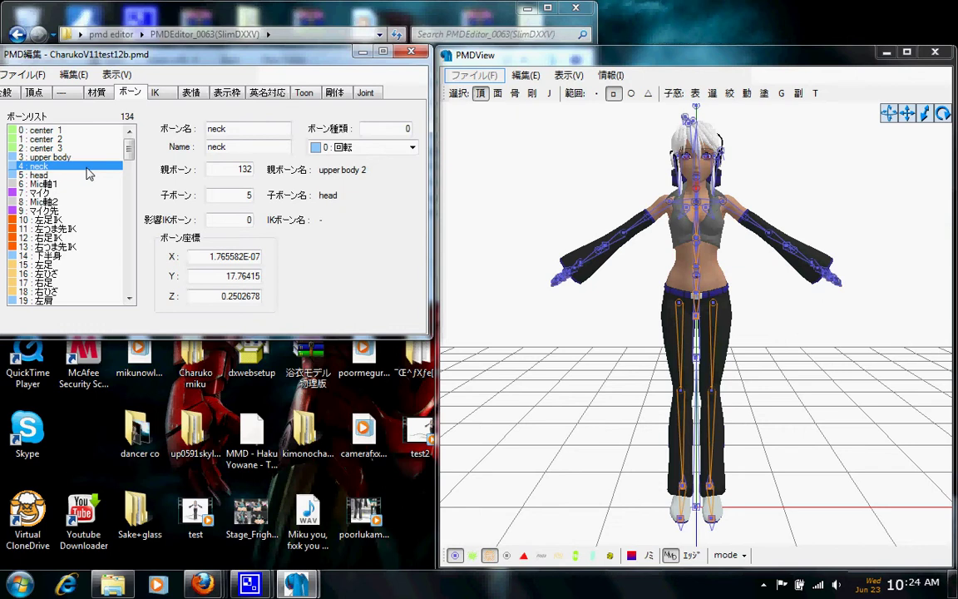
left_click(83, 175)
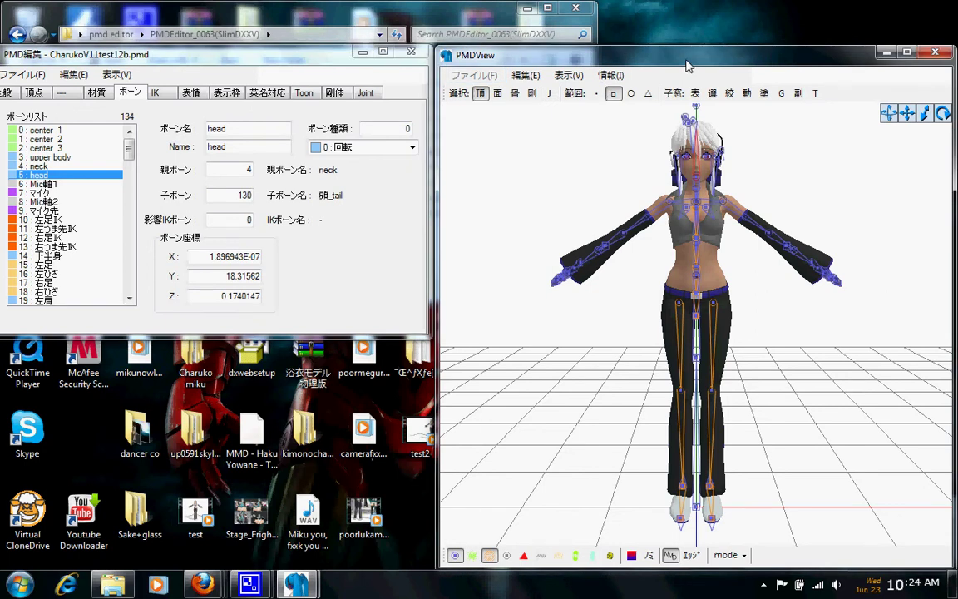
Show the model in a maximized TransformView and turn it to a three-quarter view.
left_click(816, 94)
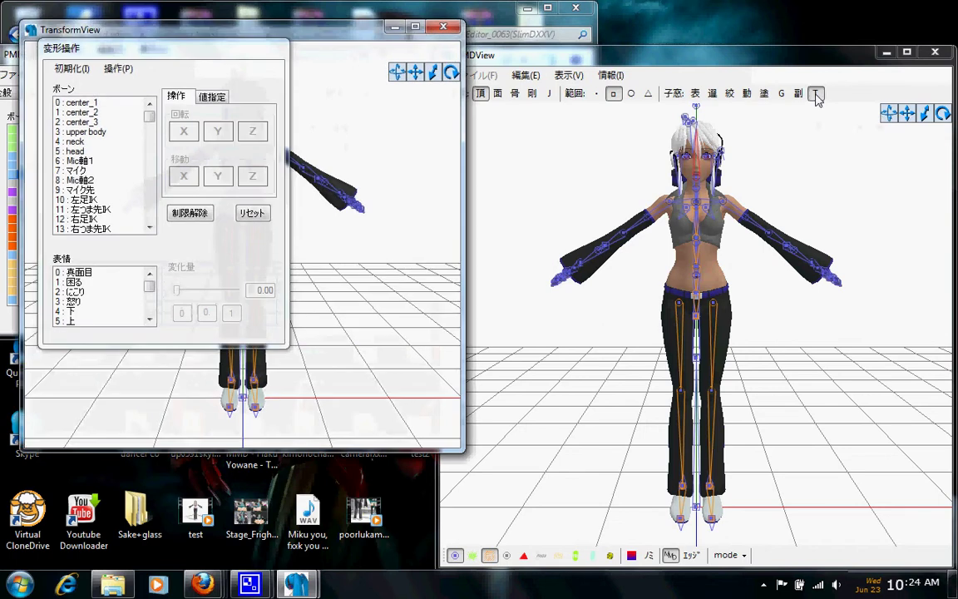
left_click(414, 30)
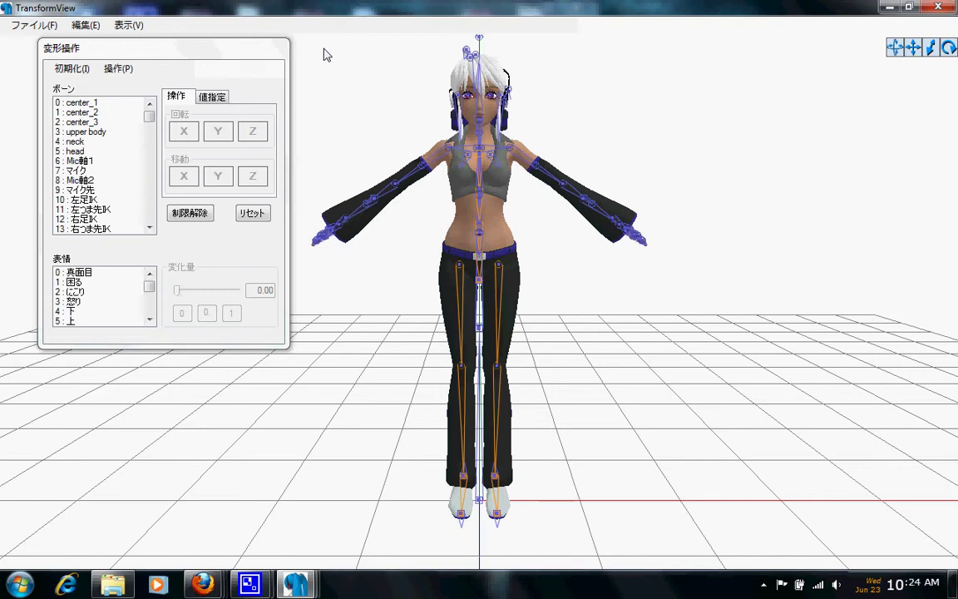
right_click_drag(434, 284, 454, 287)
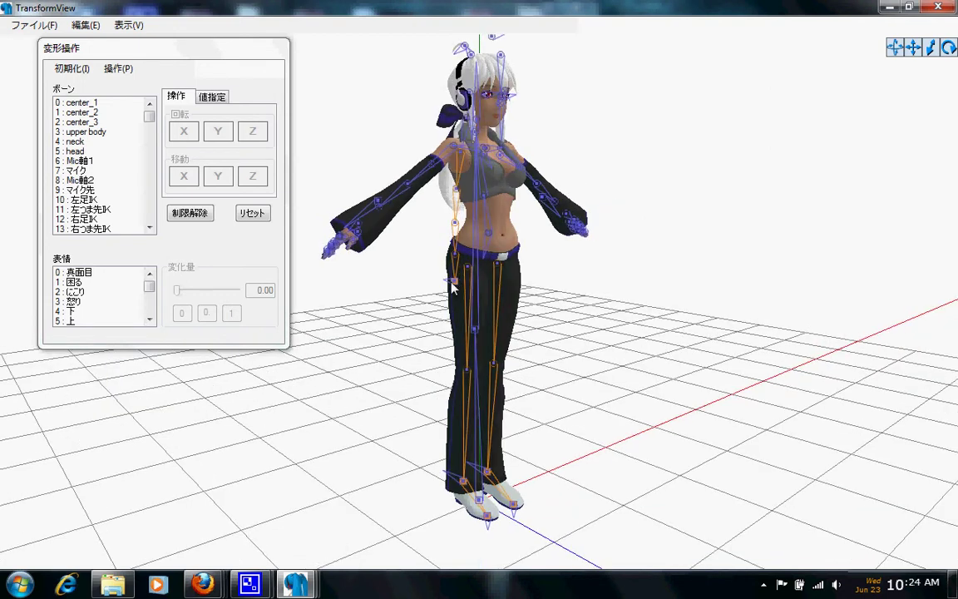
Test the upper body 2 bone by rotating it backward and forward about X, and reset its pose.
left_click(484, 201)
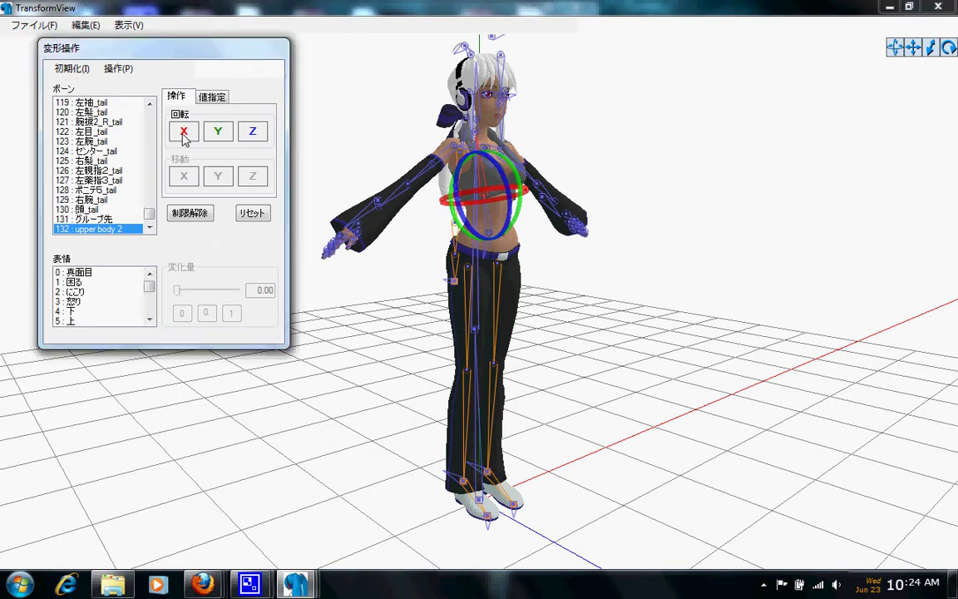
left_click_drag(184, 137, 184, 134)
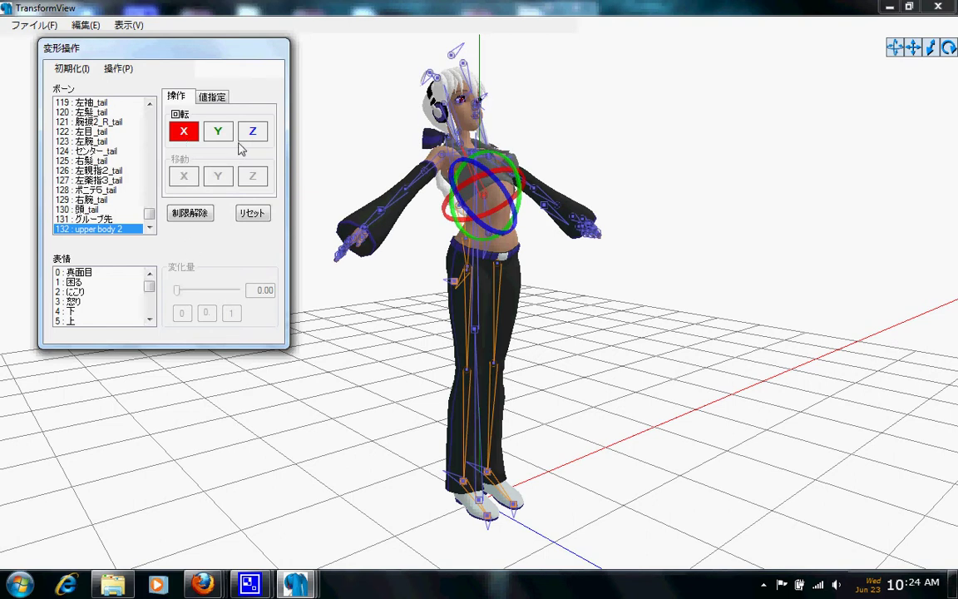
left_click_drag(184, 133, 180, 135)
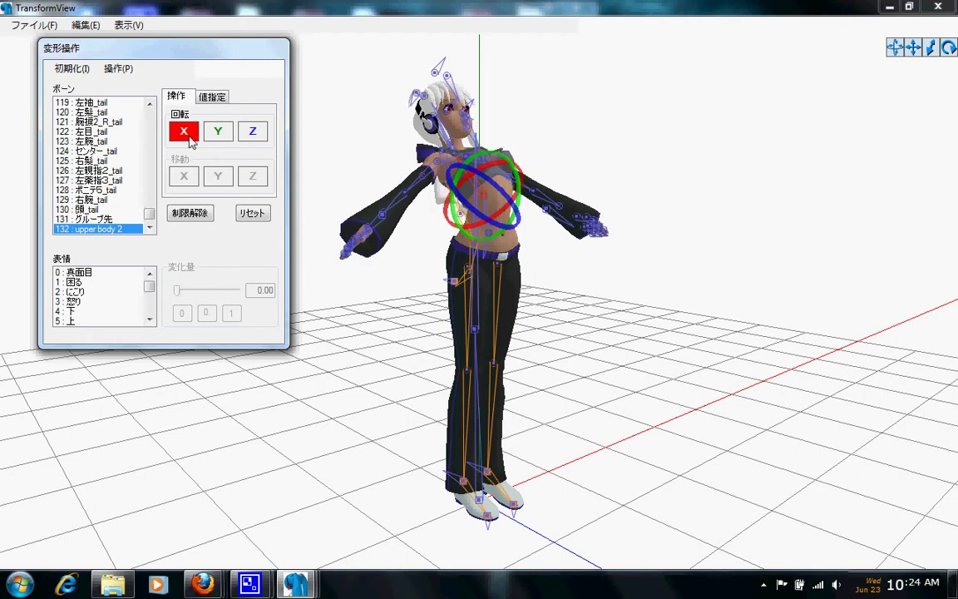
left_click_drag(192, 143, 246, 190)
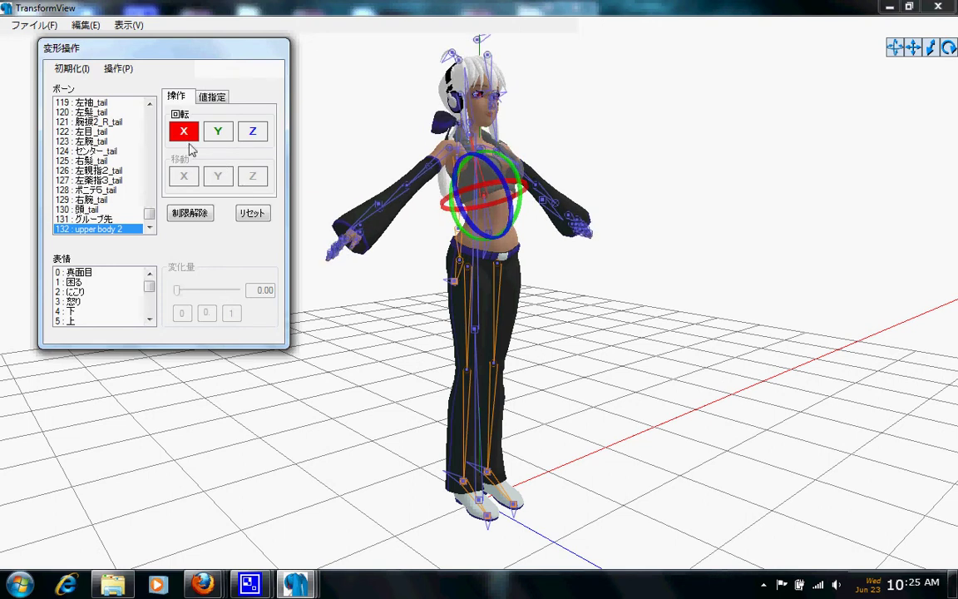
left_click_drag(190, 148, 186, 141)
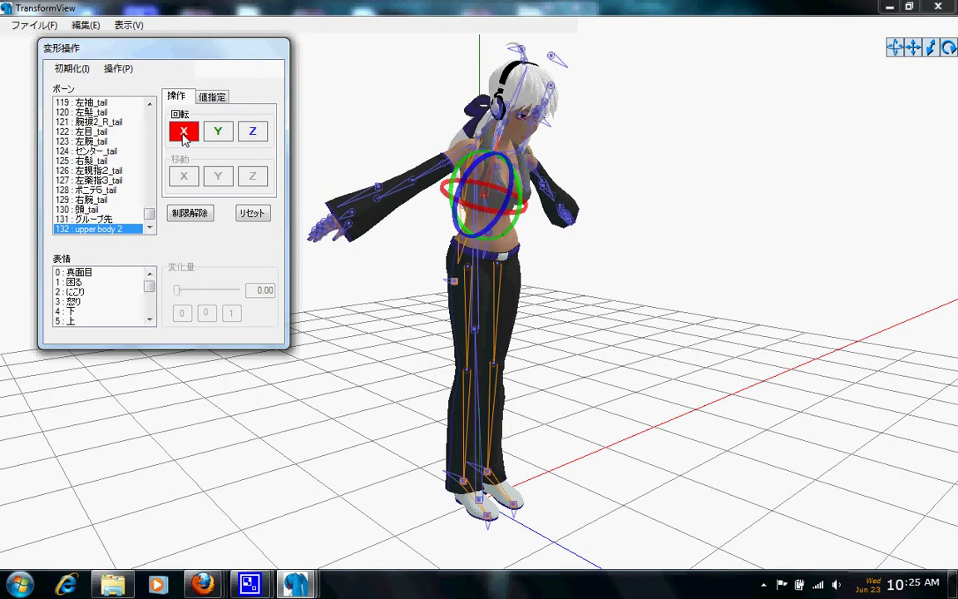
left_click_drag(185, 138, 186, 141)
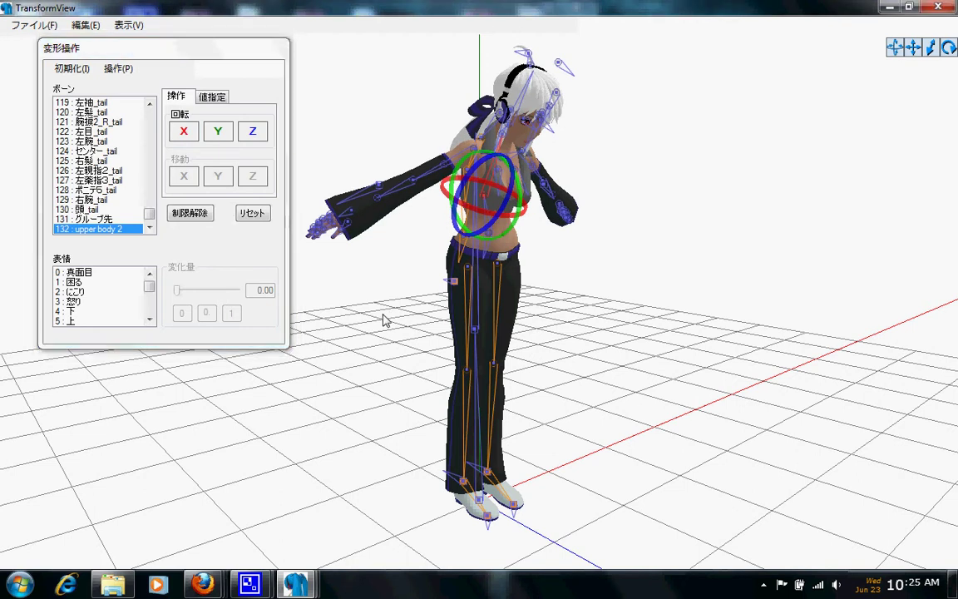
right_click_drag(385, 320, 633, 314)
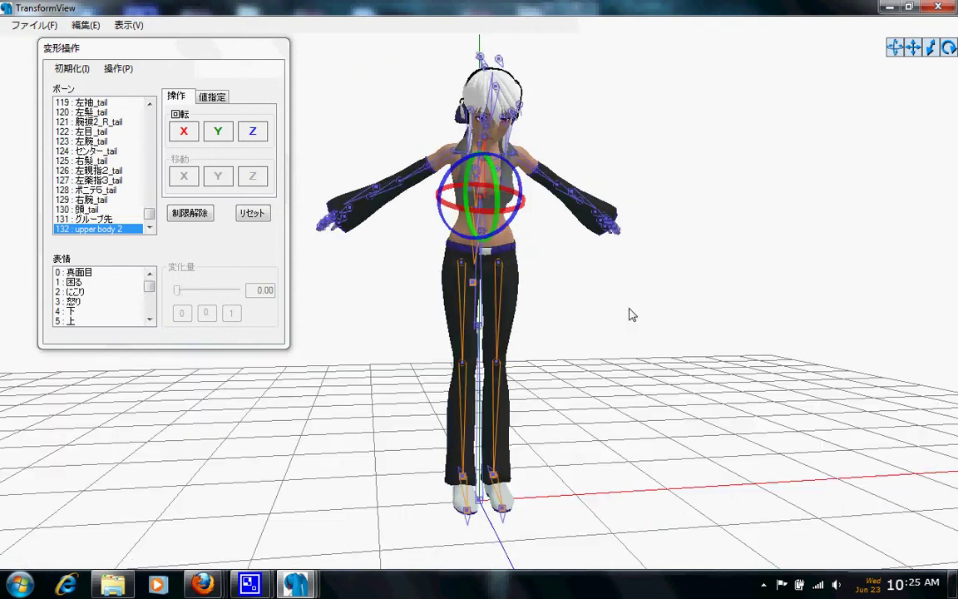
left_click(261, 215)
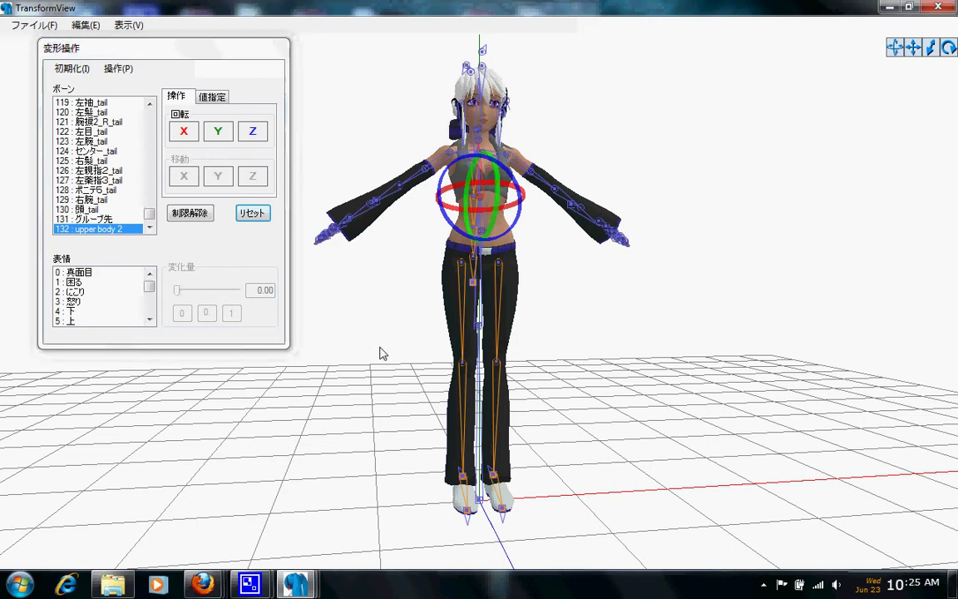
Test the upper body bone from a three-quarter view by bending it backward about X, and reset its pose.
right_click_drag(396, 356, 382, 316)
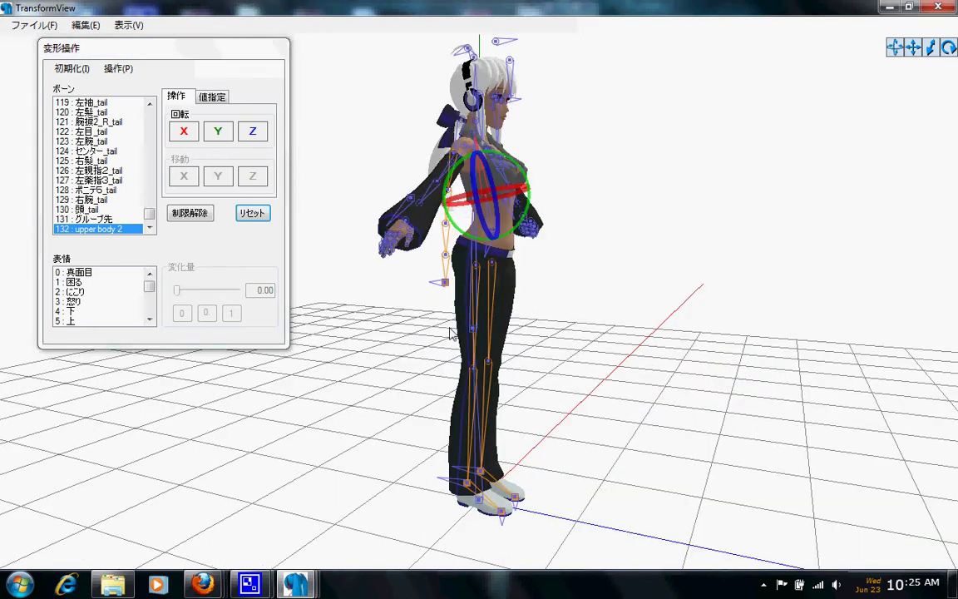
left_click(494, 238)
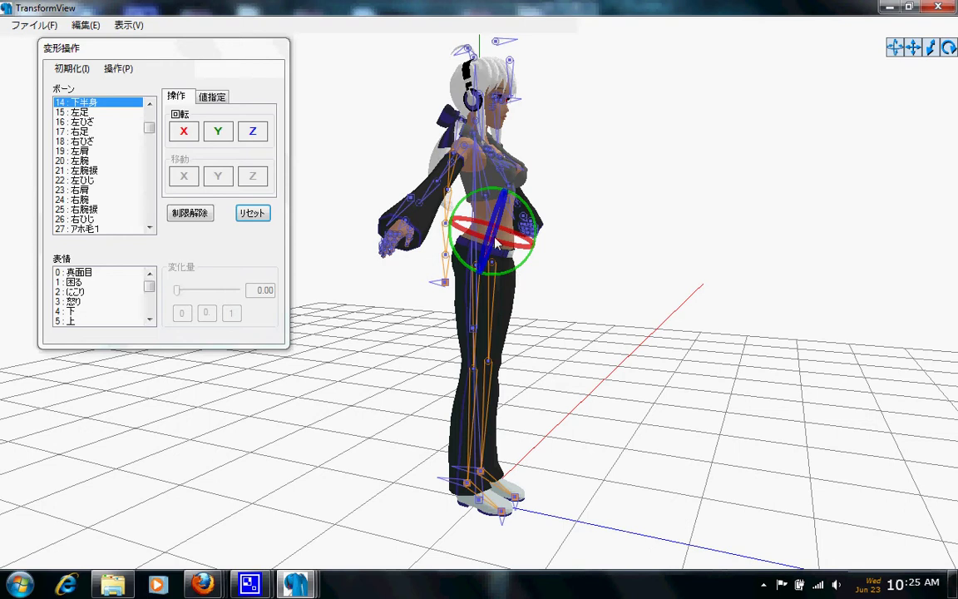
right_click_drag(573, 326, 577, 329)
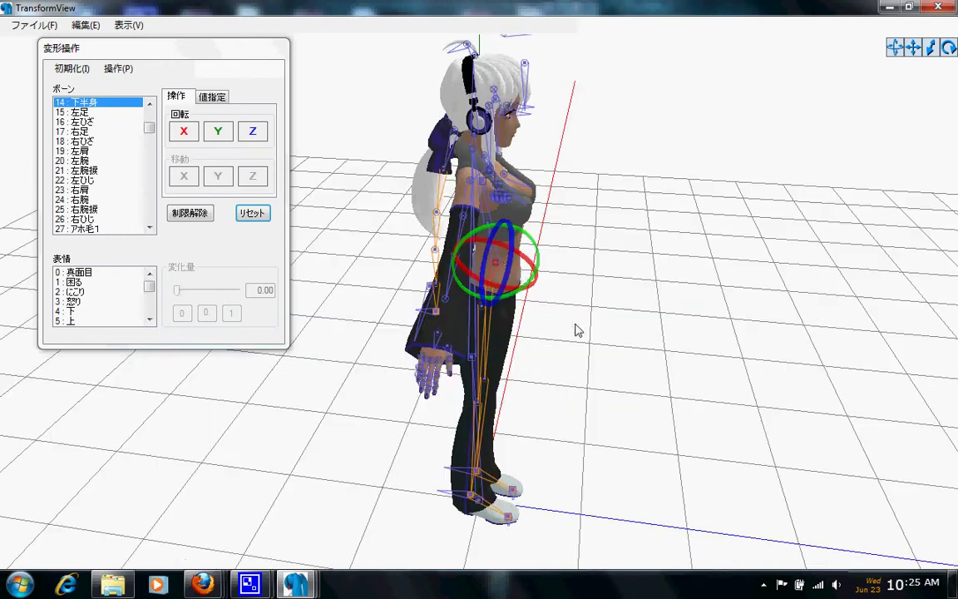
left_click(497, 267)
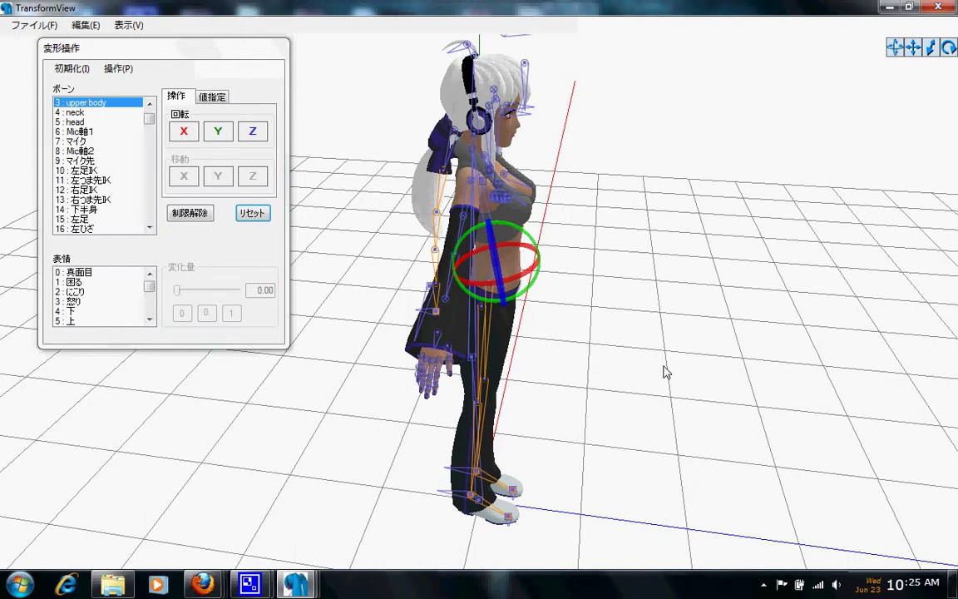
right_click_drag(665, 371, 637, 357)
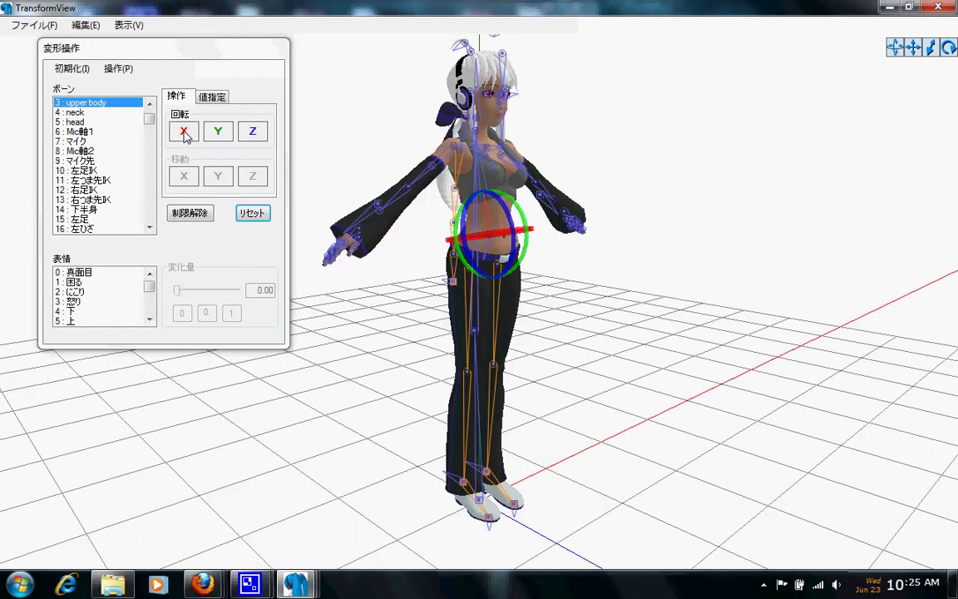
left_click_drag(184, 135, 180, 106)
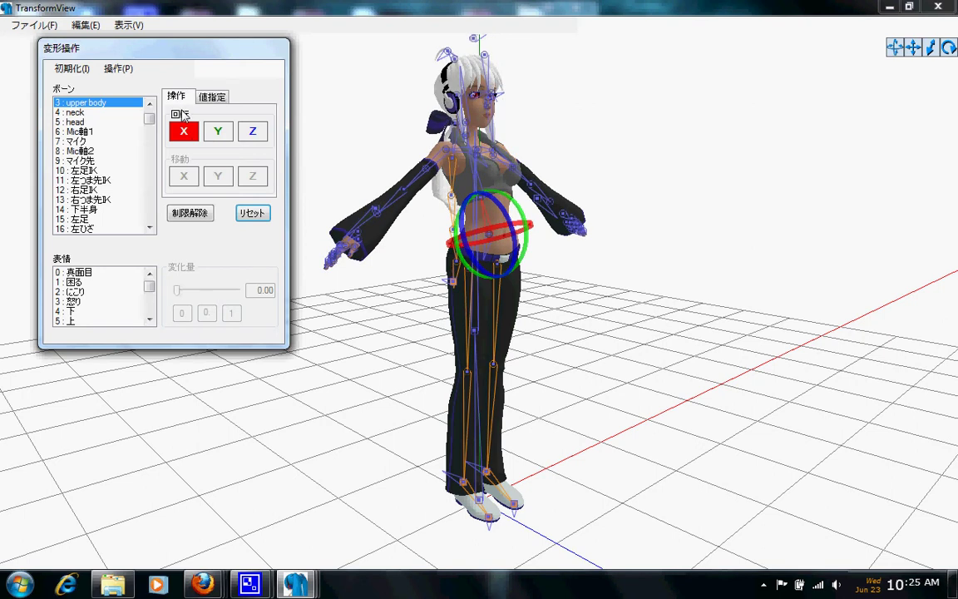
left_click_drag(181, 114, 184, 135)
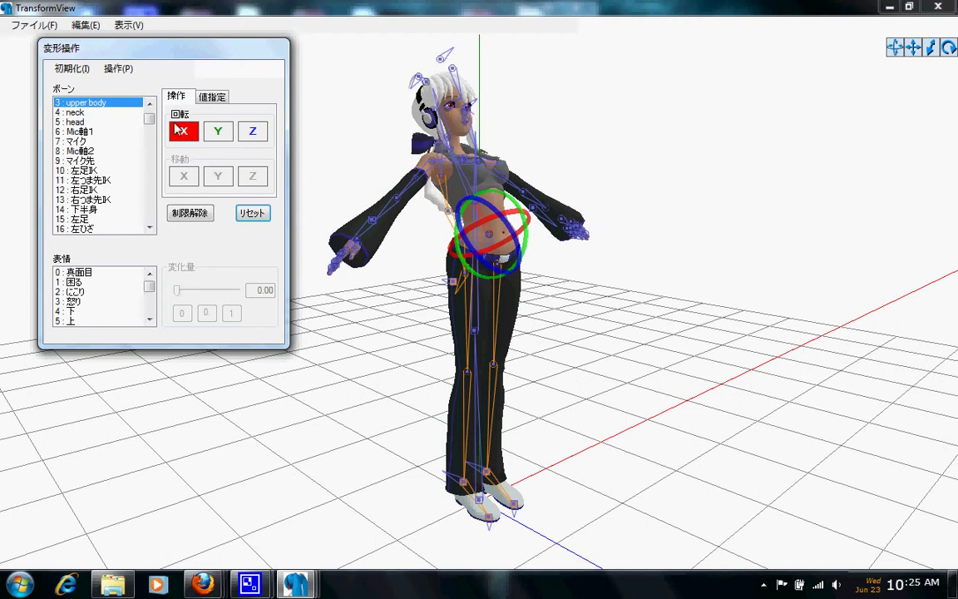
left_click_drag(178, 129, 187, 136)
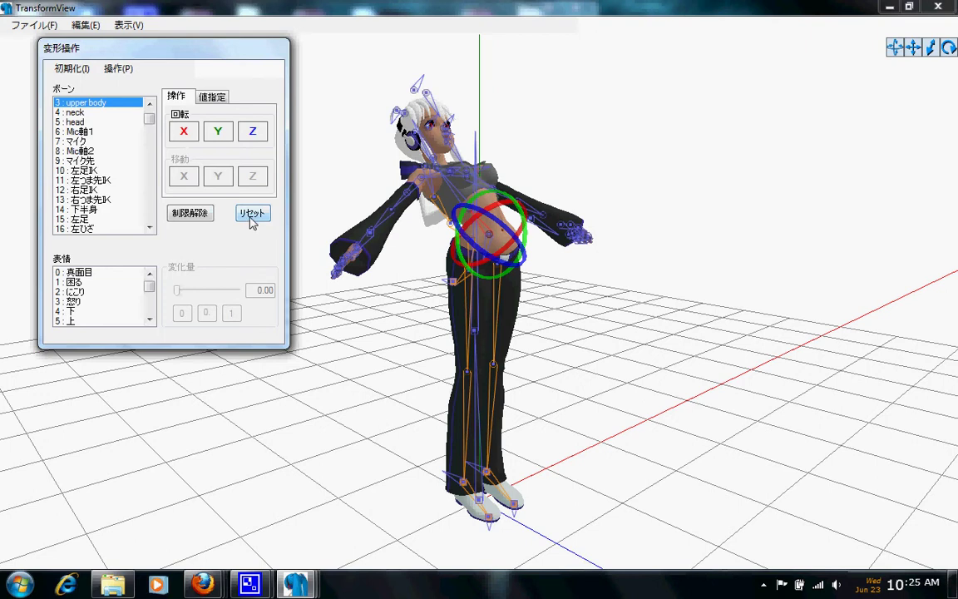
left_click(251, 215)
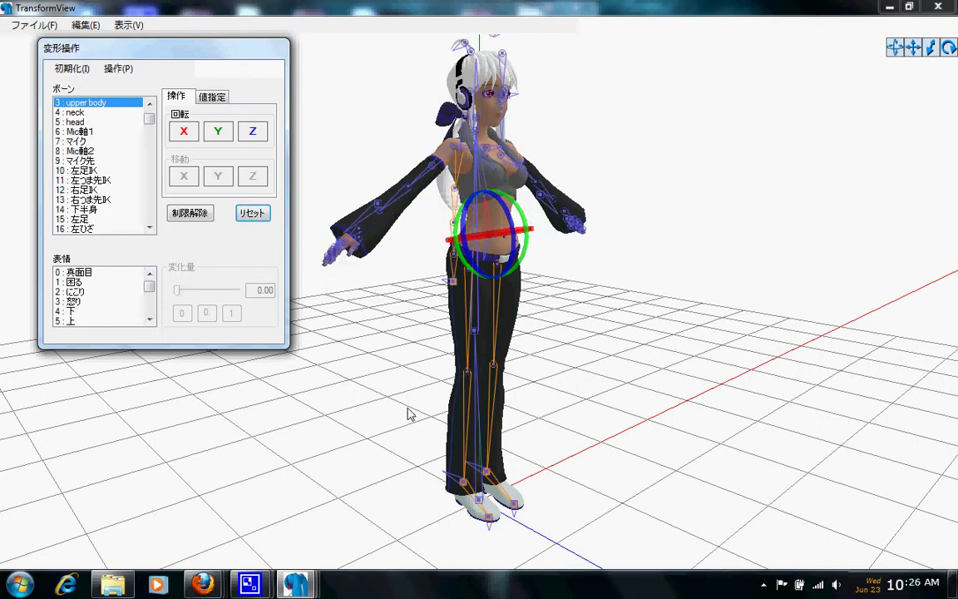
Test the upper body bone from the front by twisting it sideways about Y, and reset its pose.
right_click_drag(404, 411, 372, 409)
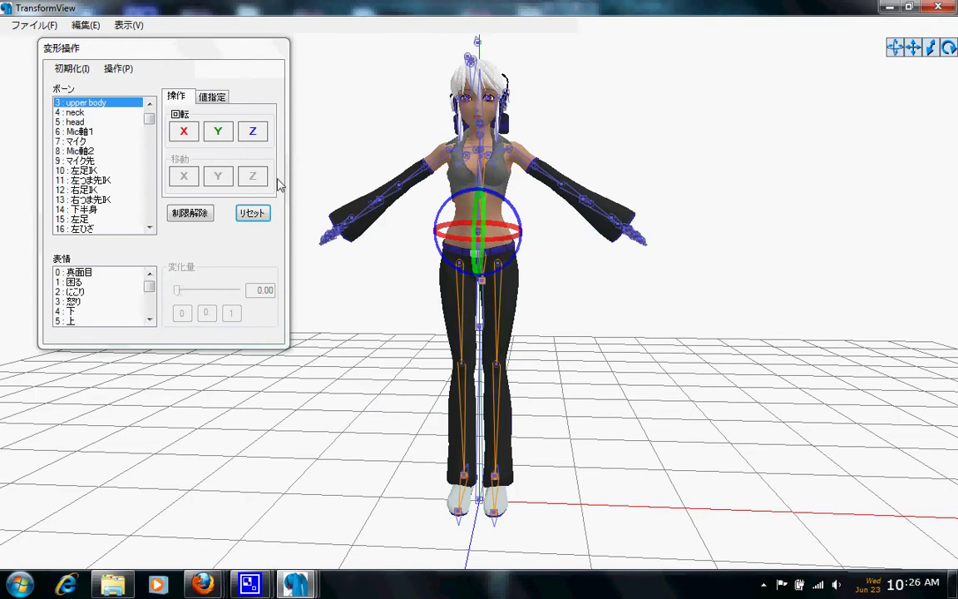
left_click(221, 136)
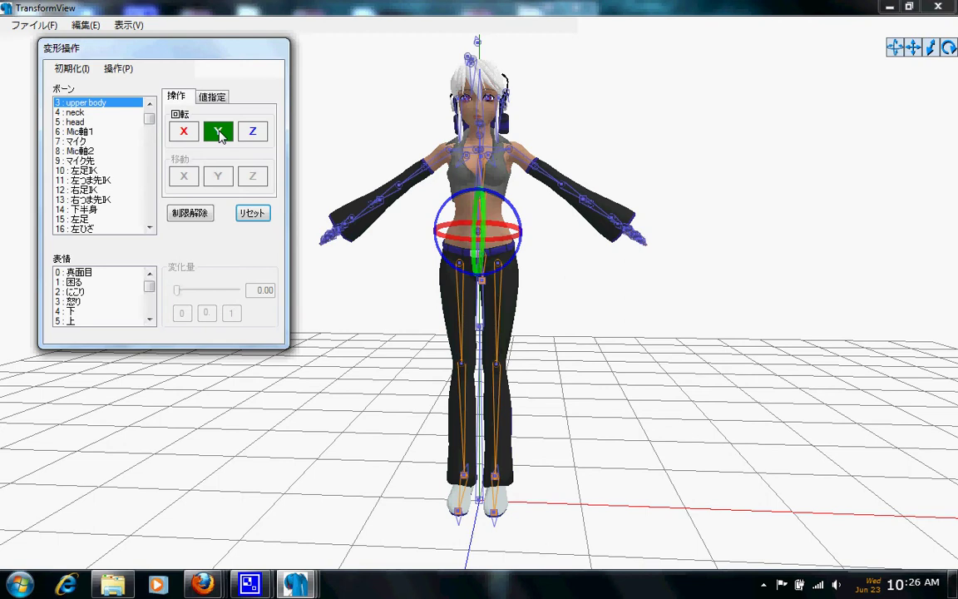
left_click_drag(221, 137, 156, 133)
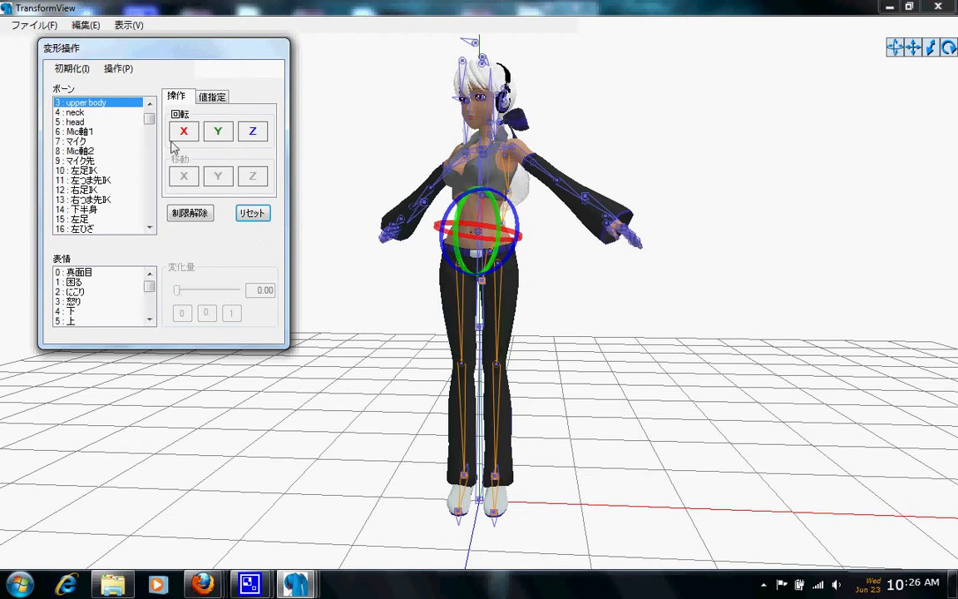
left_click(253, 213)
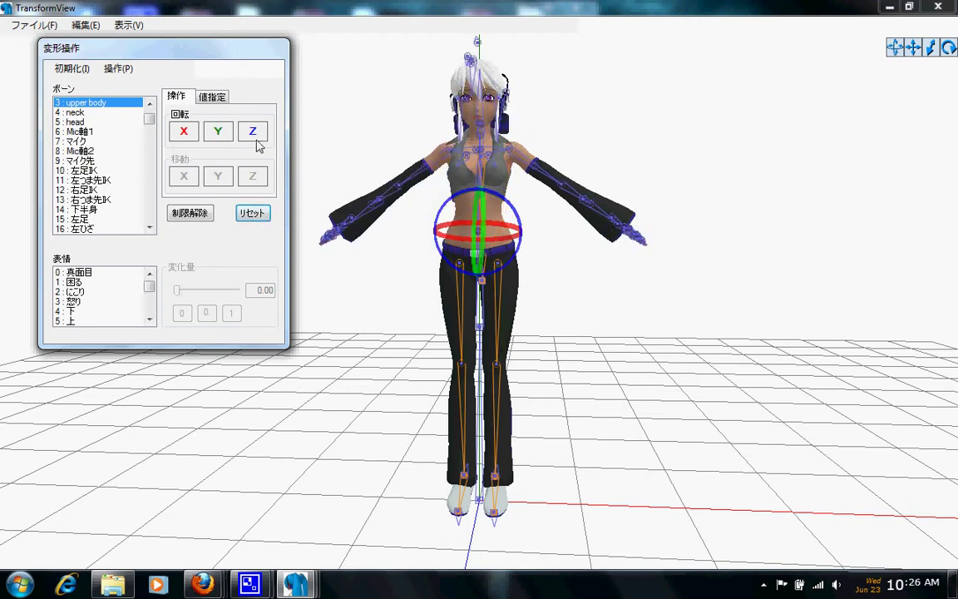
Test the upper body bone by leaning it to each side about Z, resetting its pose after each direction.
mouse_move(252, 130)
left_mouse_down()
mouse_move(258, 104)
mouse_move(233, 123)
mouse_move(222, 96)
mouse_move(254, 129)
mouse_move(231, 123)
mouse_move(244, 116)
left_mouse_up()
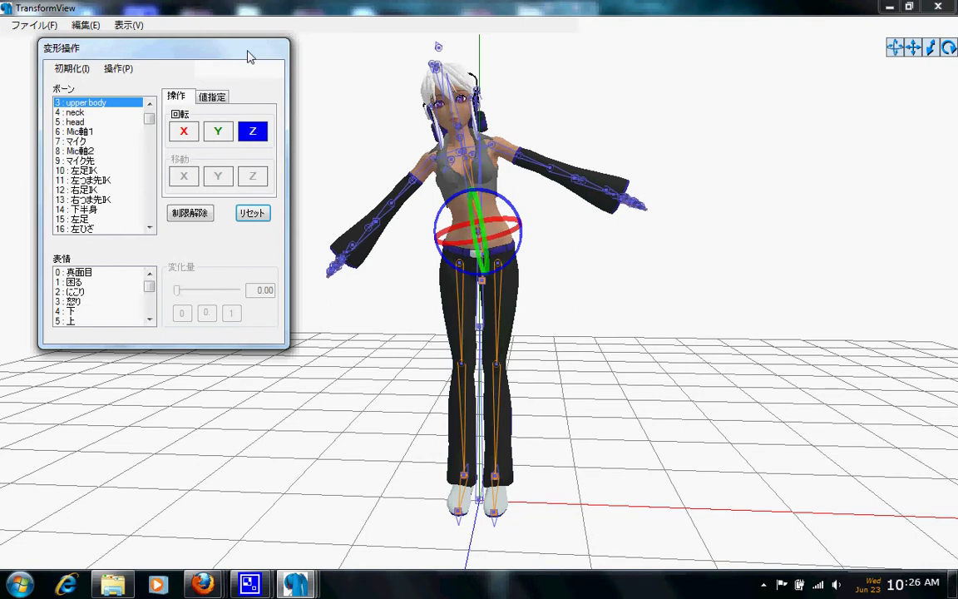
left_click_drag(252, 132, 258, 137)
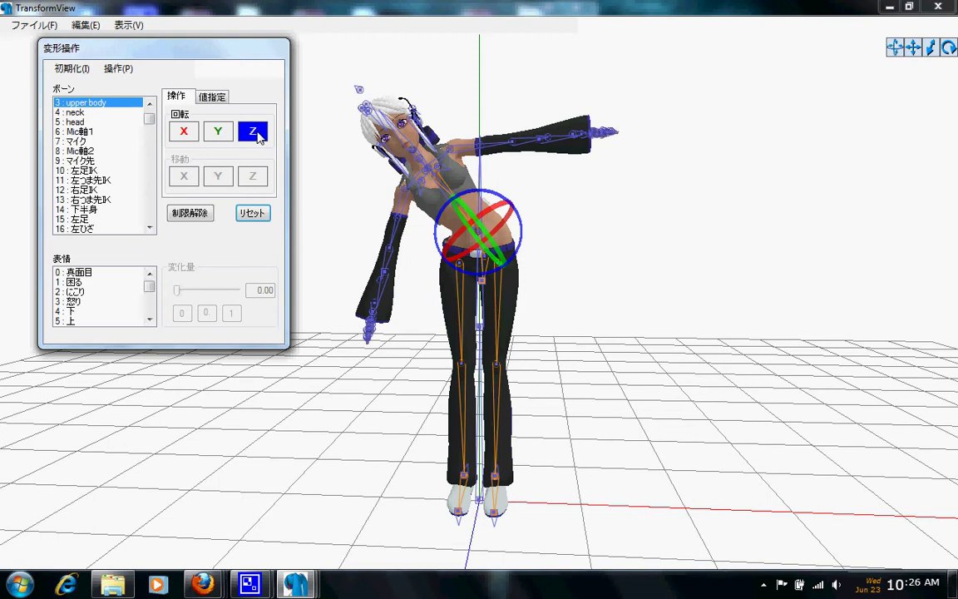
left_click(256, 212)
left_click_drag(253, 132, 258, 163)
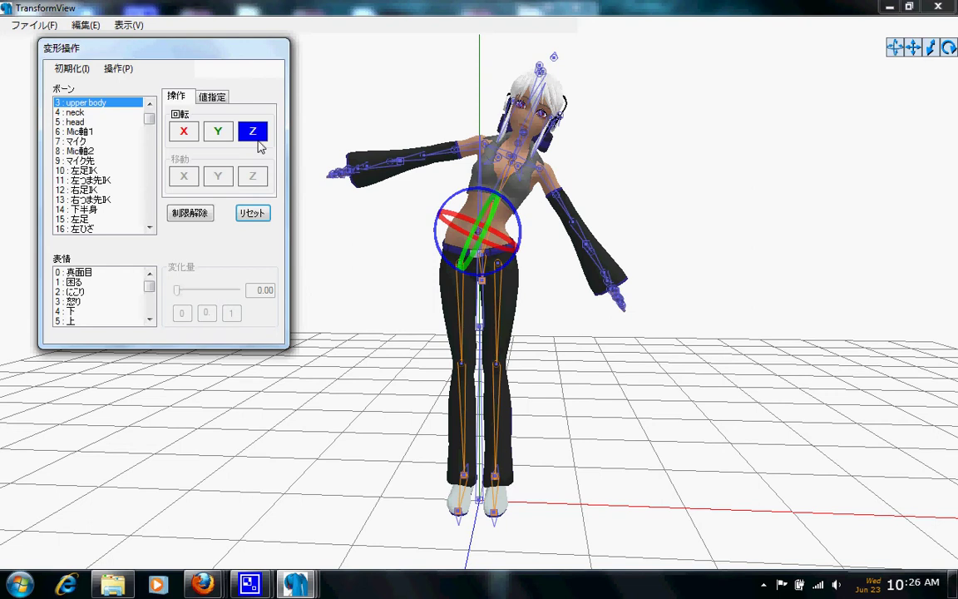
left_click_drag(258, 143, 258, 133)
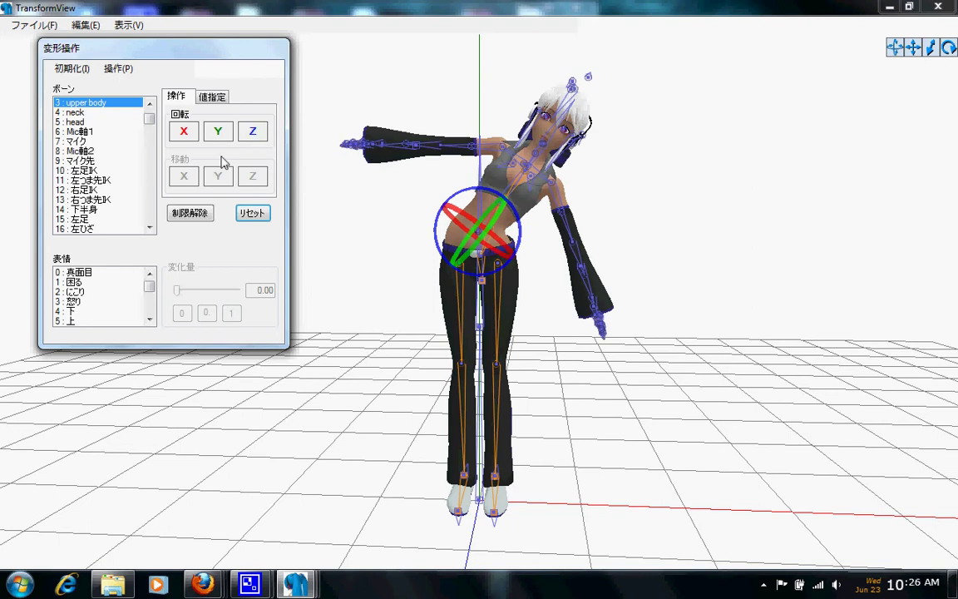
left_click(253, 218)
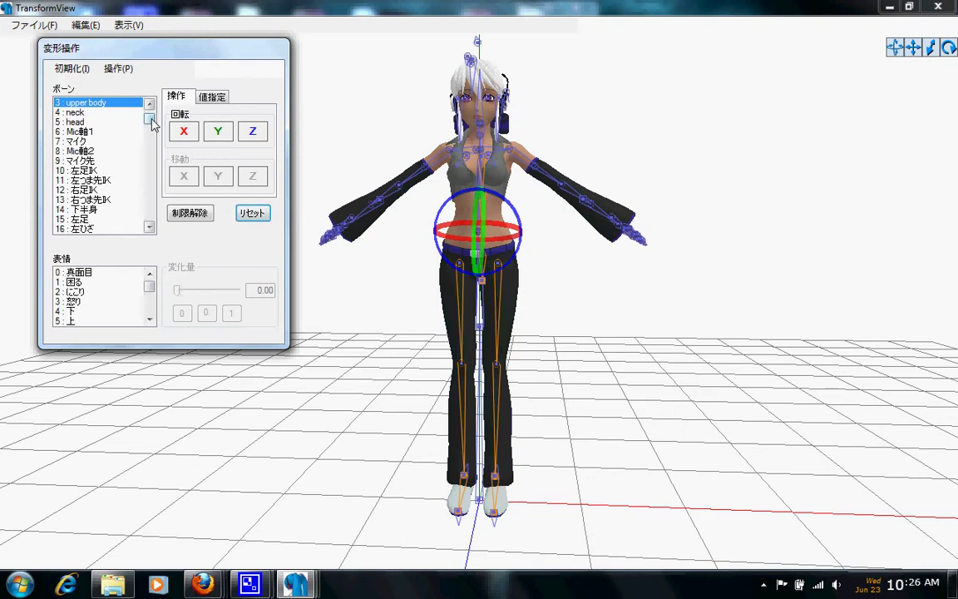
Test the center_1 bone by moving the model sideways and then upward, resetting its position after each move.
left_click_drag(152, 123, 150, 114)
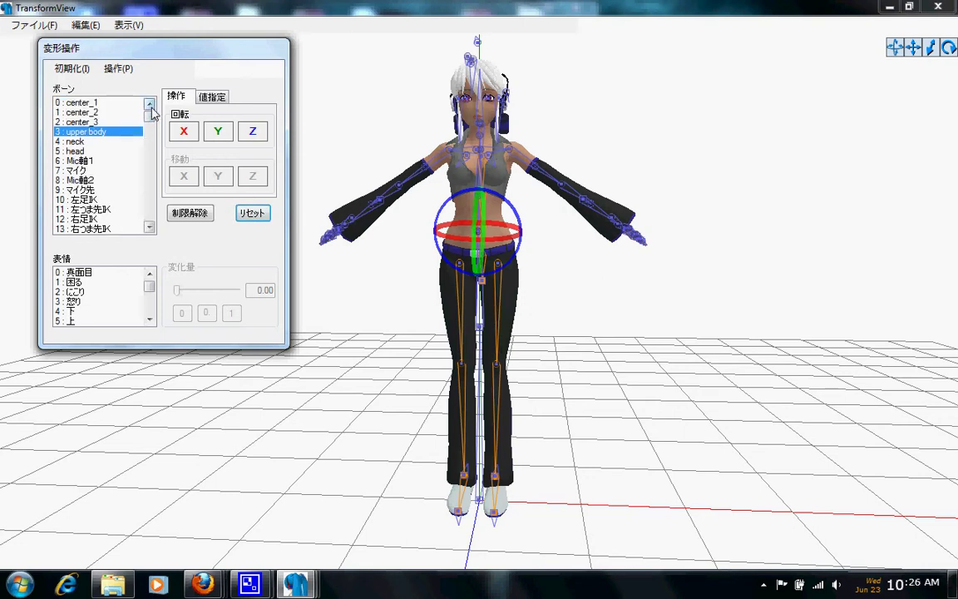
left_click(119, 103)
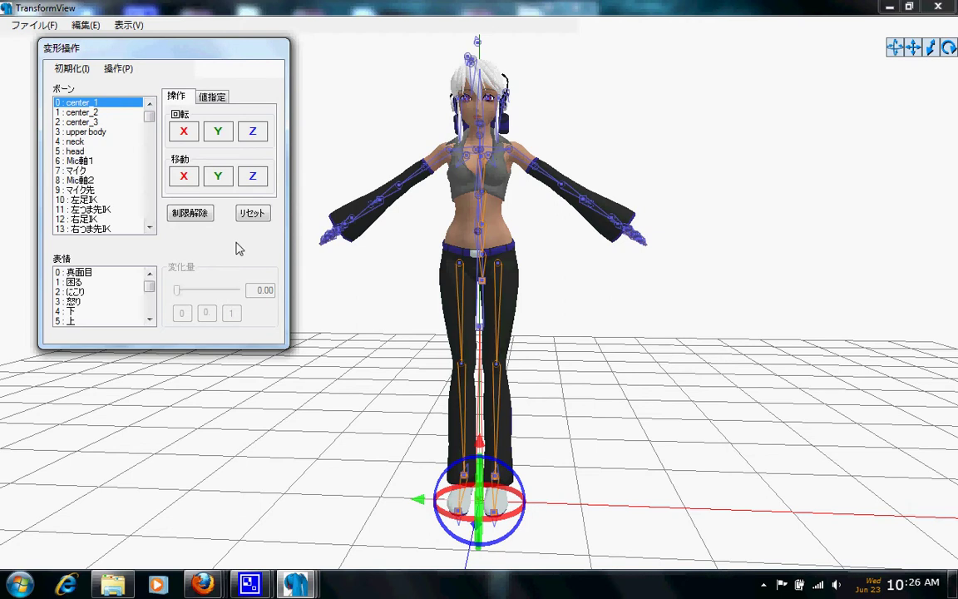
left_click(420, 506)
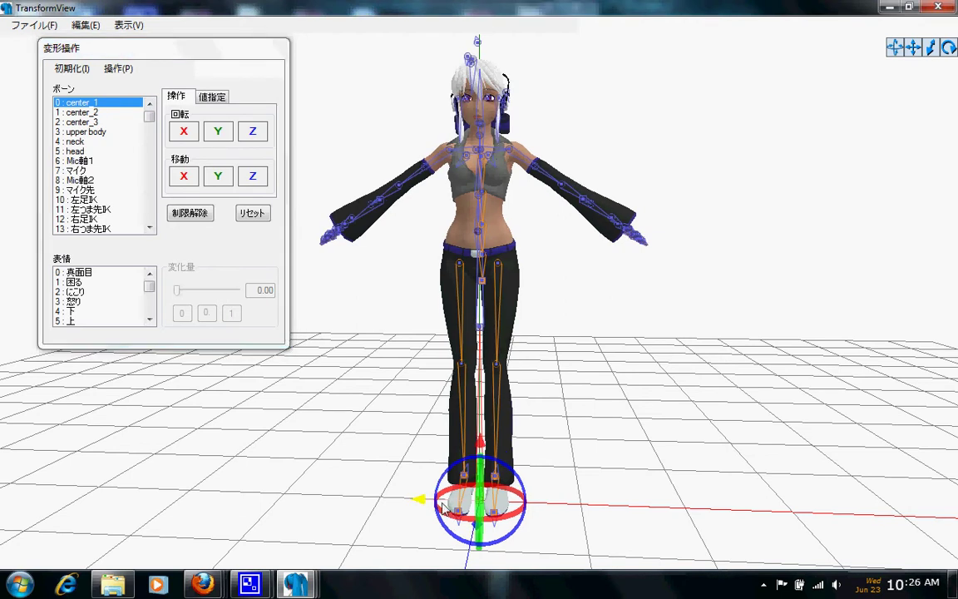
left_click_drag(443, 509, 690, 536)
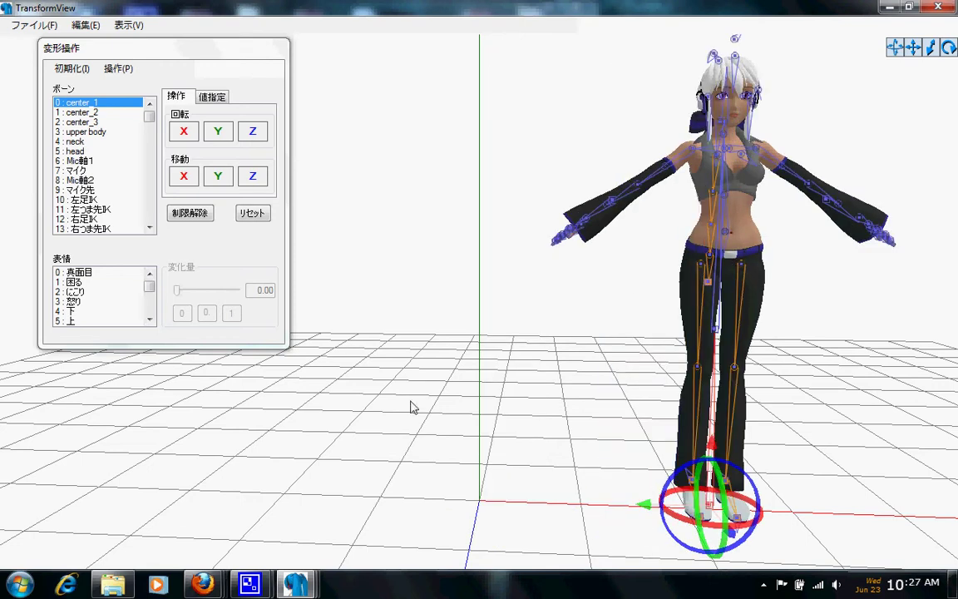
left_click(251, 213)
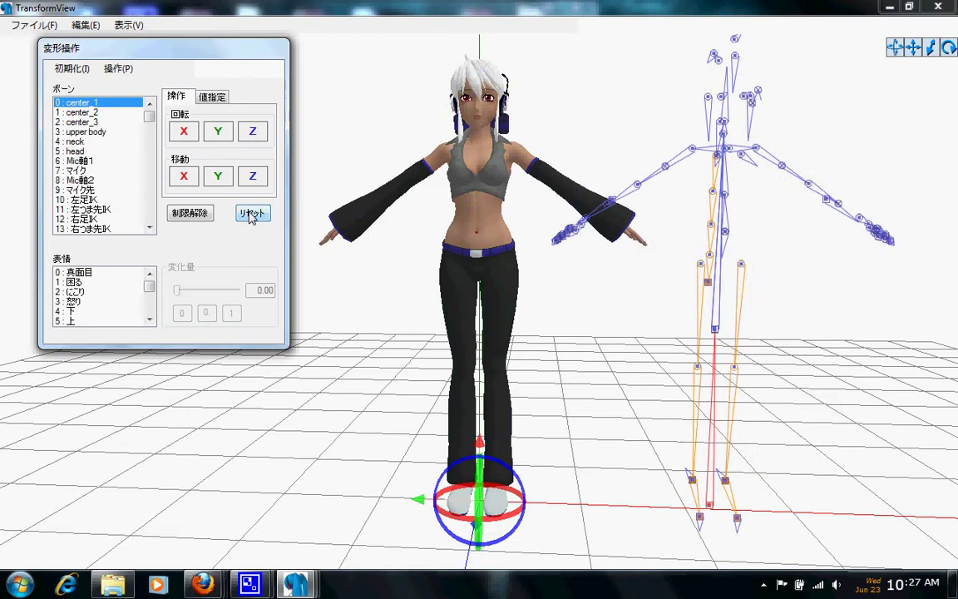
left_click(480, 447)
left_click_drag(480, 448, 436, 283)
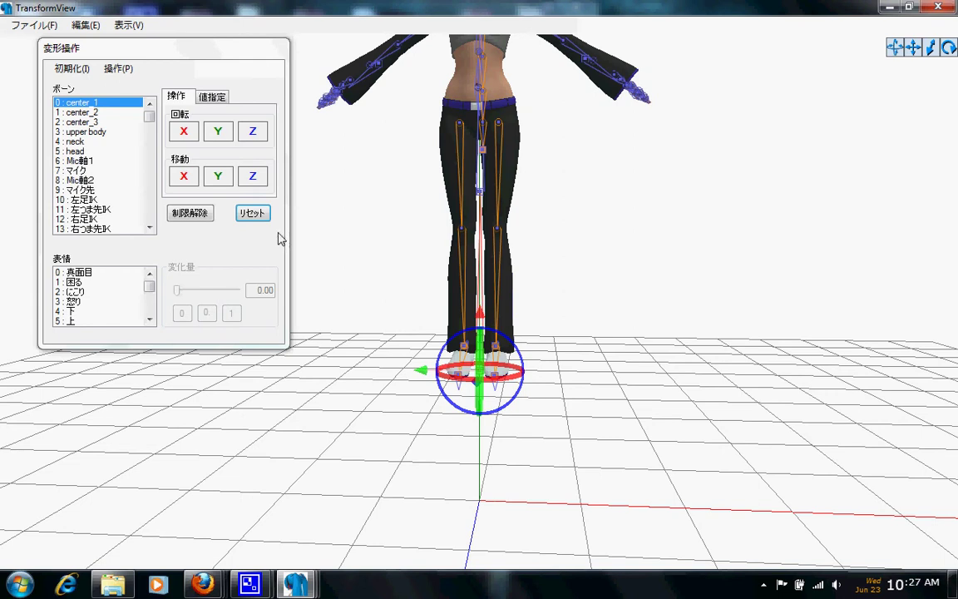
left_click(252, 214)
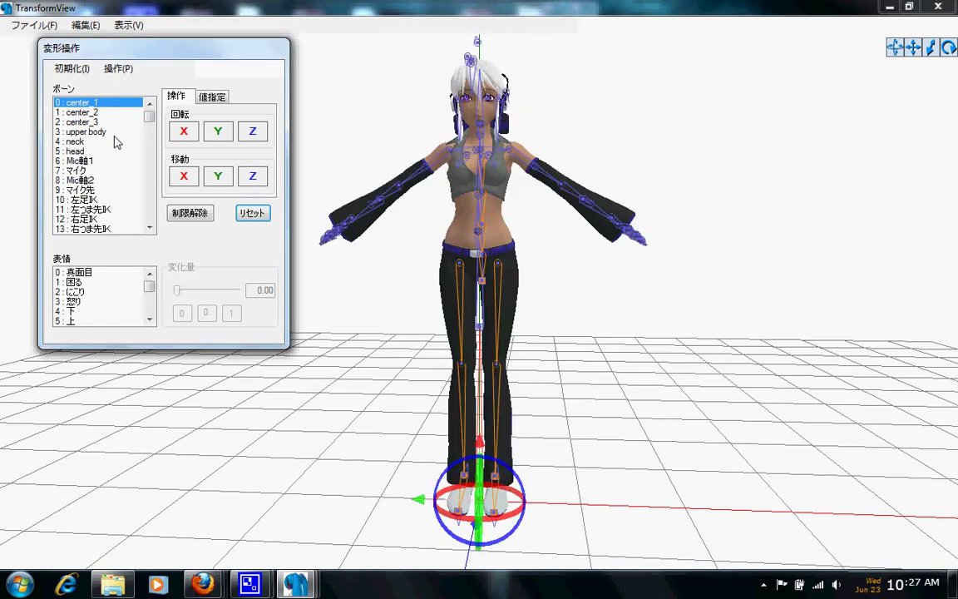
Test the center_2 bone by moving it sideways, and reset its position.
left_click(93, 111)
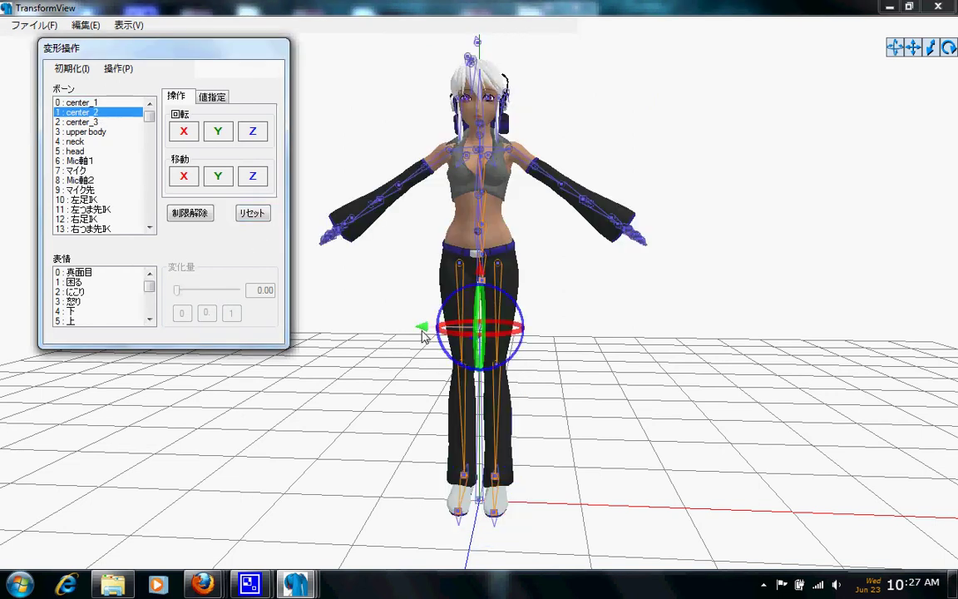
left_click_drag(423, 335, 370, 302)
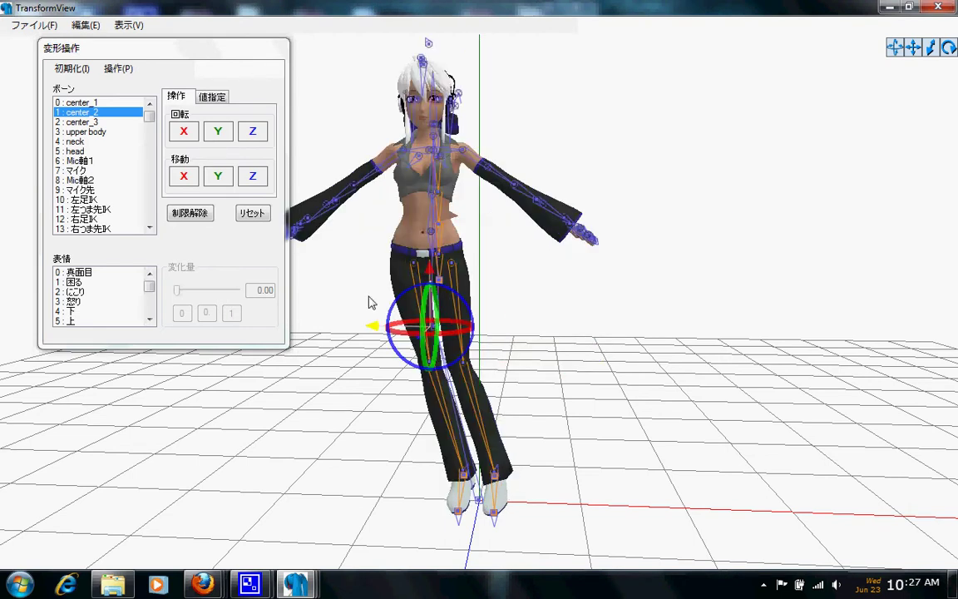
left_click(253, 217)
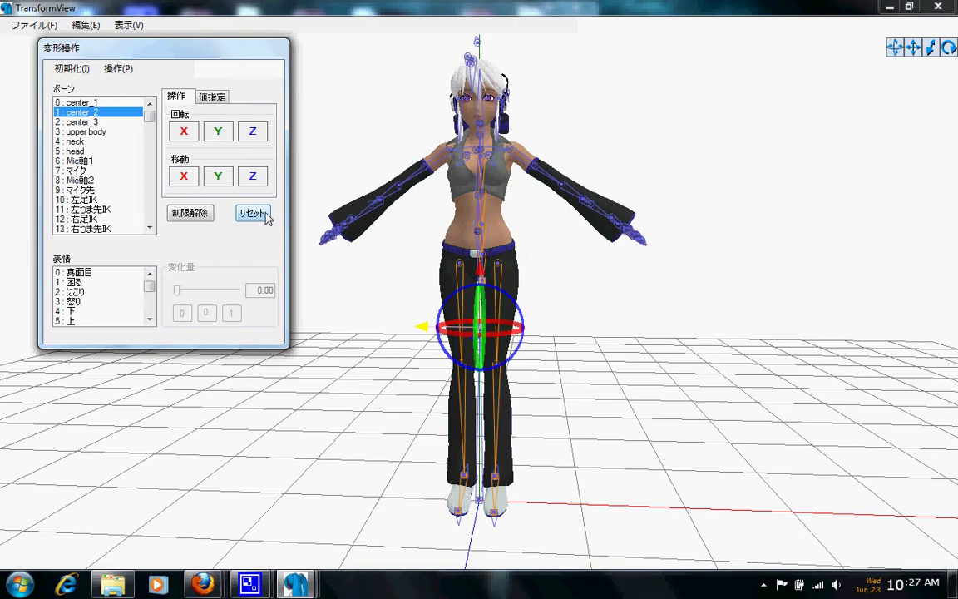
Close TransformView, PMDView and the PMD editing window, and minimize the PMDEditor folder to show the desktop.
left_click(938, 11)
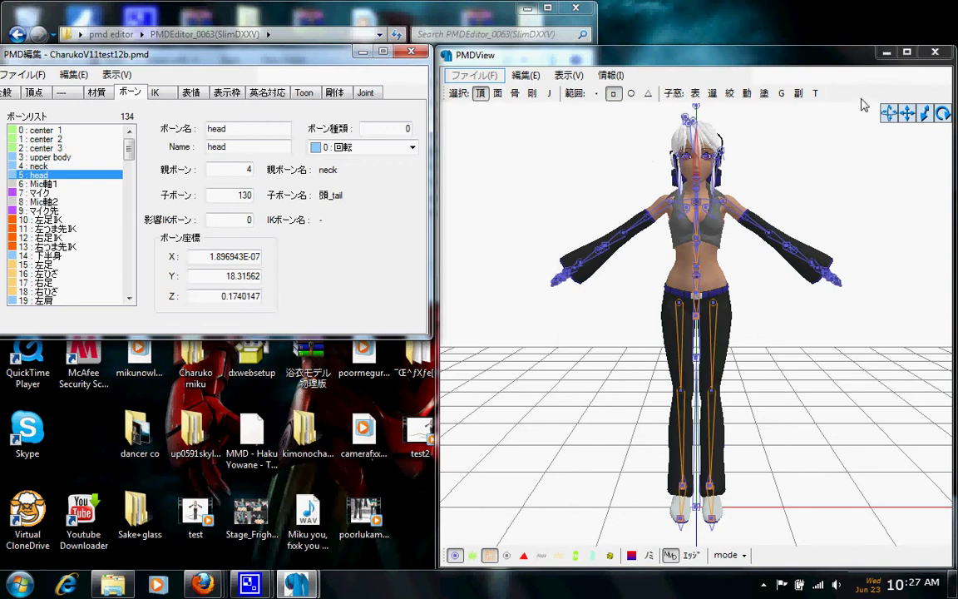
left_click(934, 54)
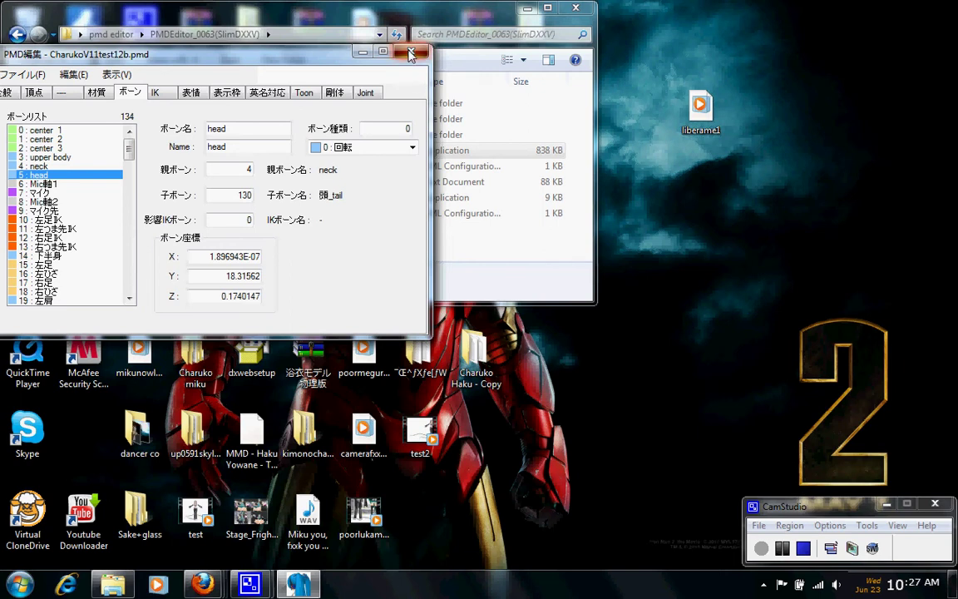
left_click(410, 55)
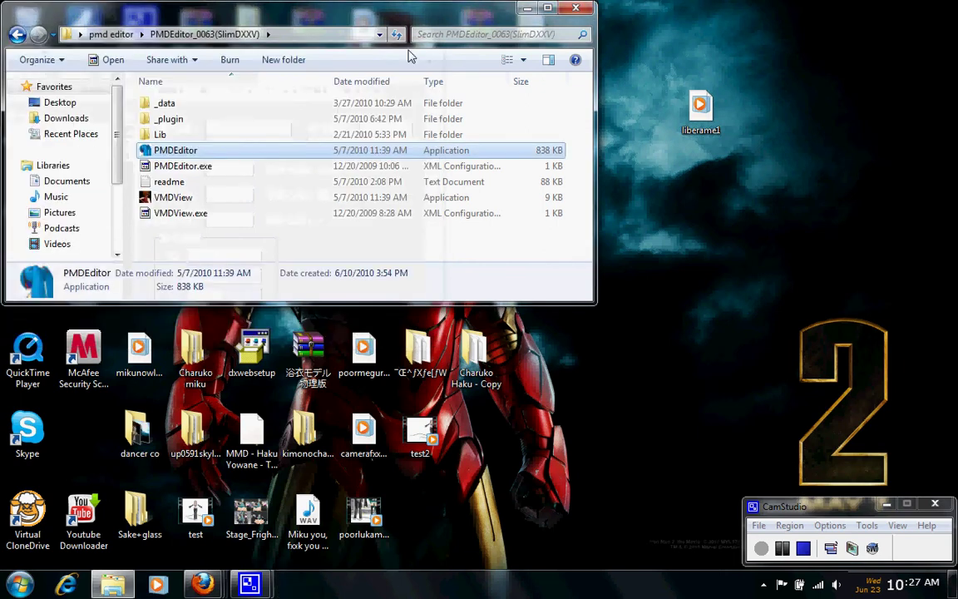
left_click(527, 8)
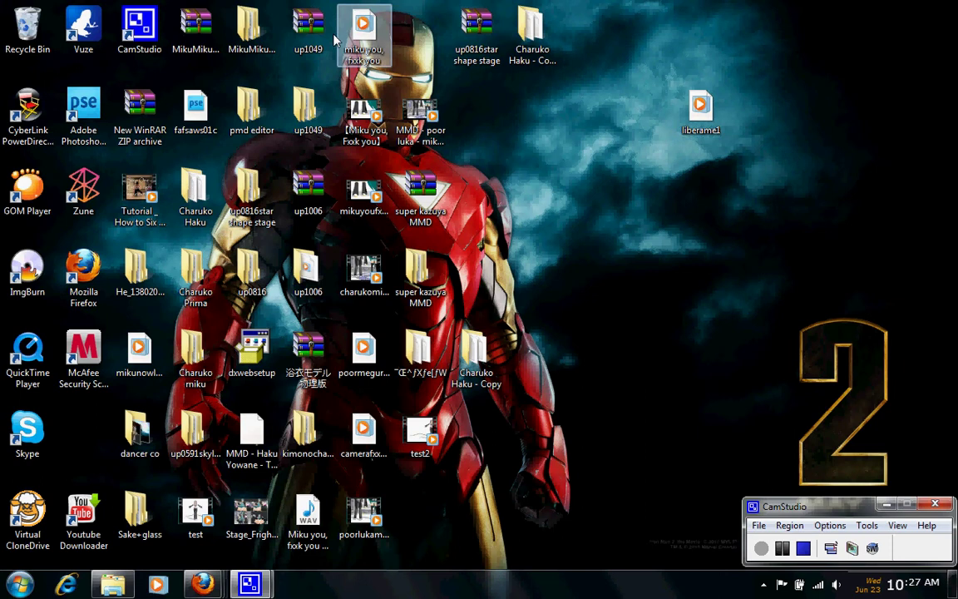
Launch MikuMikuDance from the inner MikuMikuDanceE_v704 folder on the desktop.
double_click(254, 34)
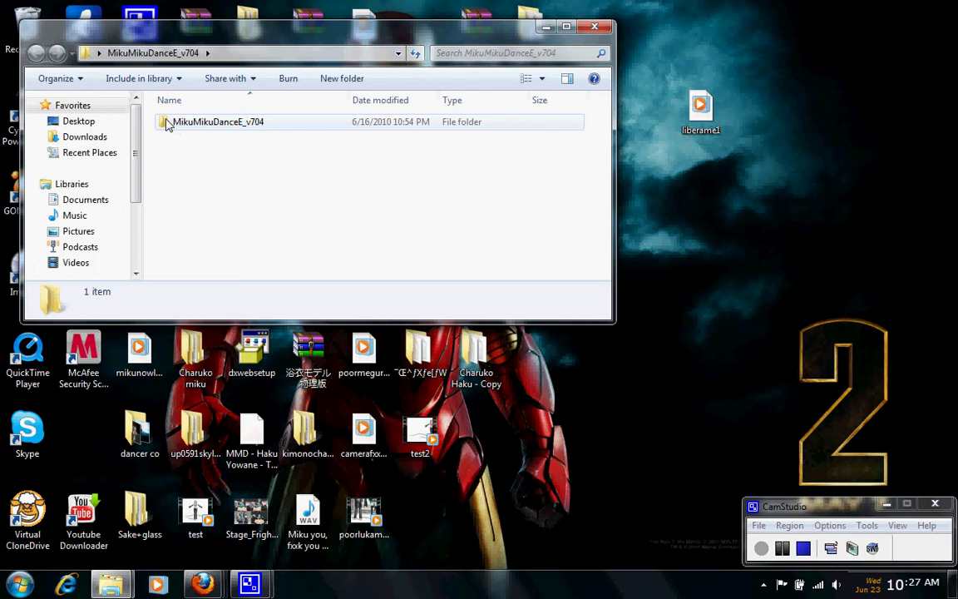
double_click(167, 123)
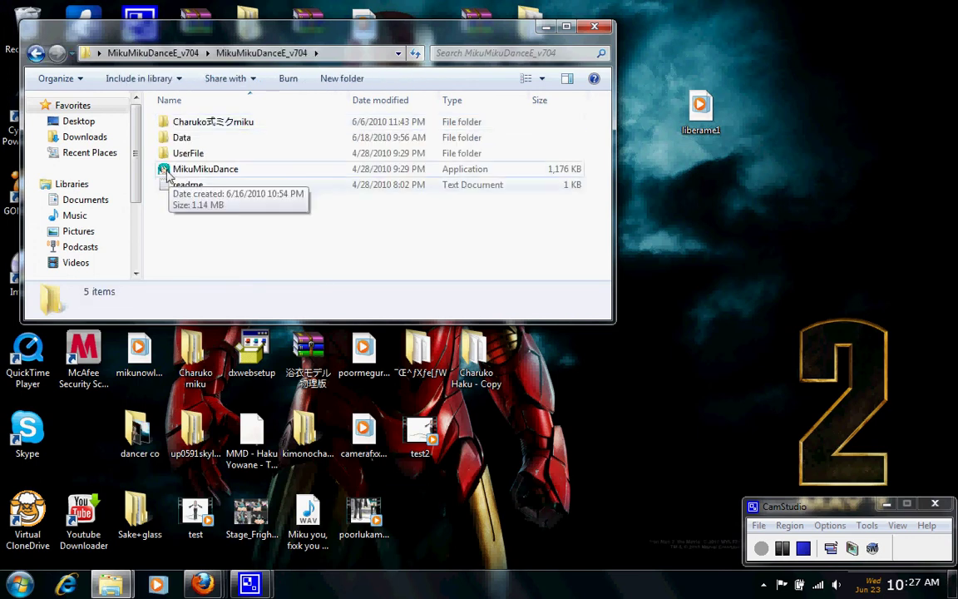
left_click(166, 170)
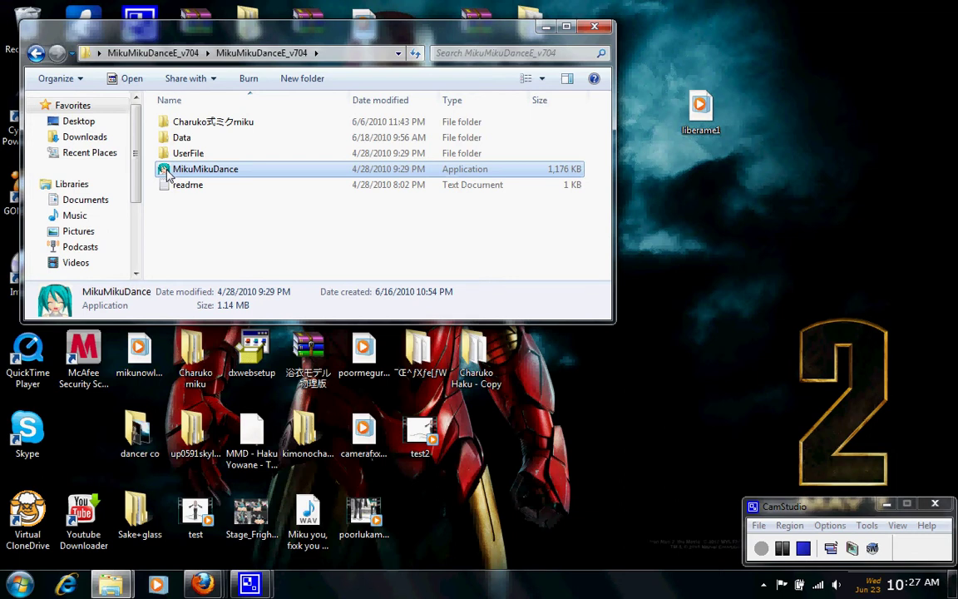
double_click(167, 170)
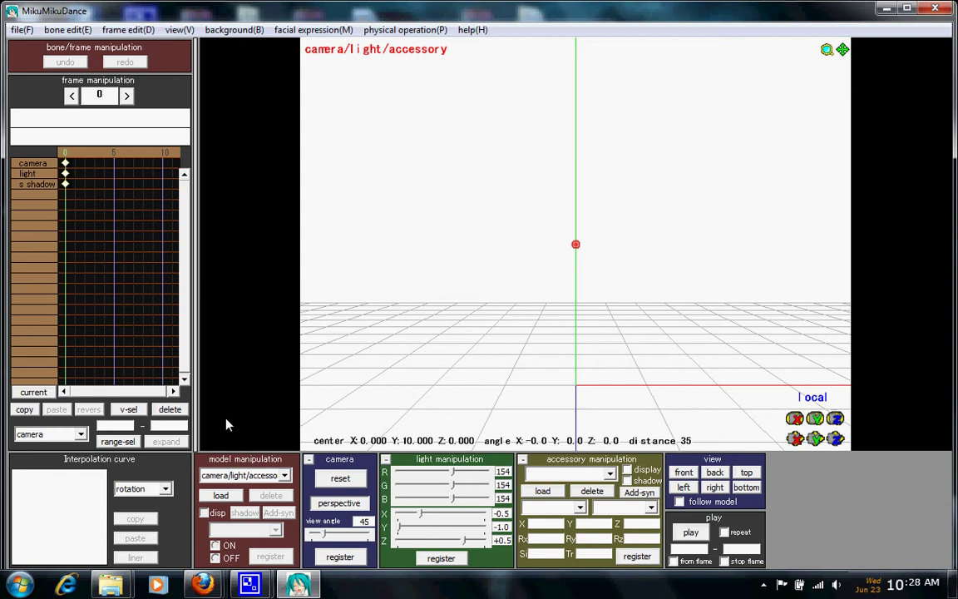
Load the model CharukoV11test12b.pmd from the desktop folder Charuko Haku - Copy (2) and accept its model information.
left_click(228, 498)
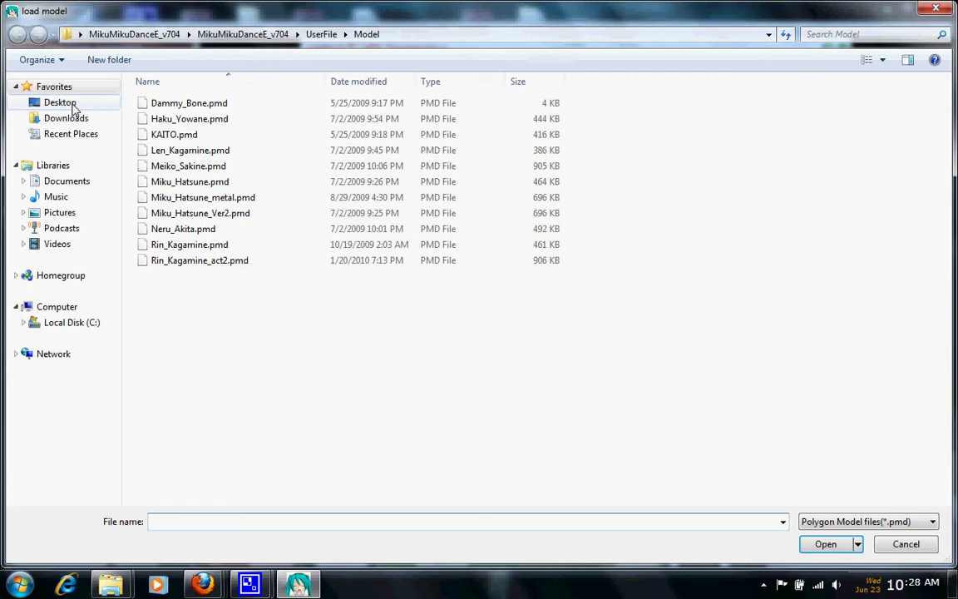
left_click(62, 104)
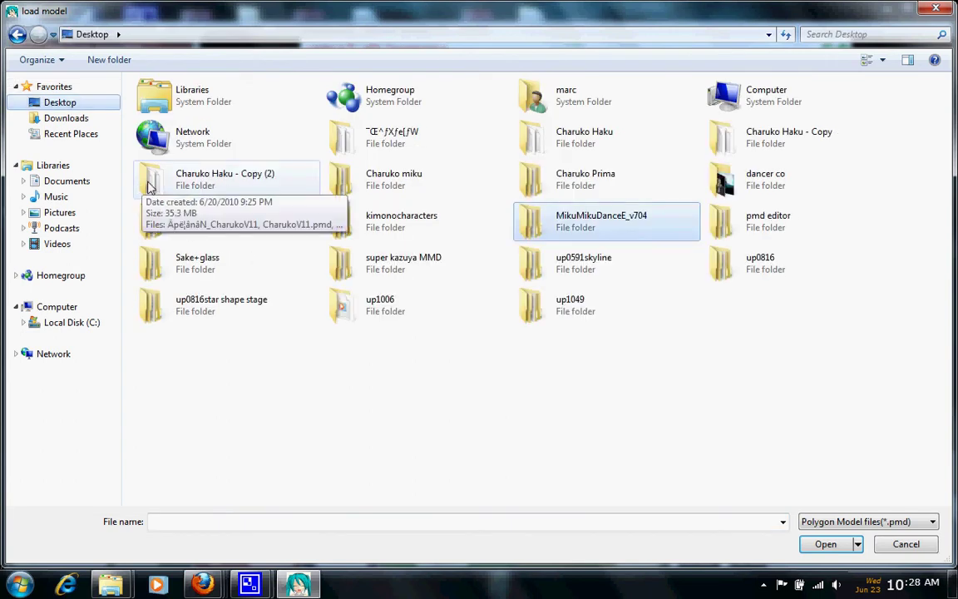
double_click(150, 186)
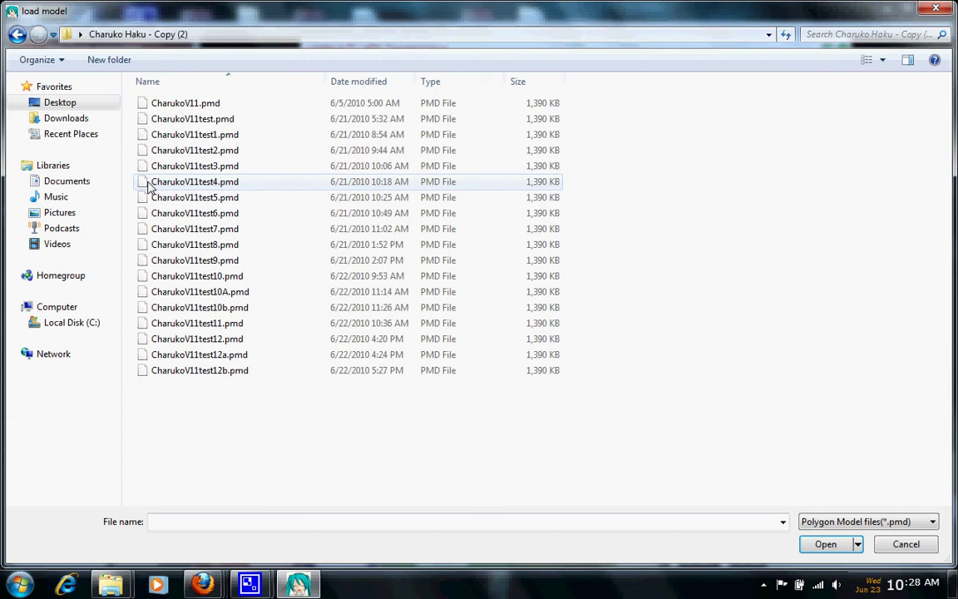
double_click(178, 371)
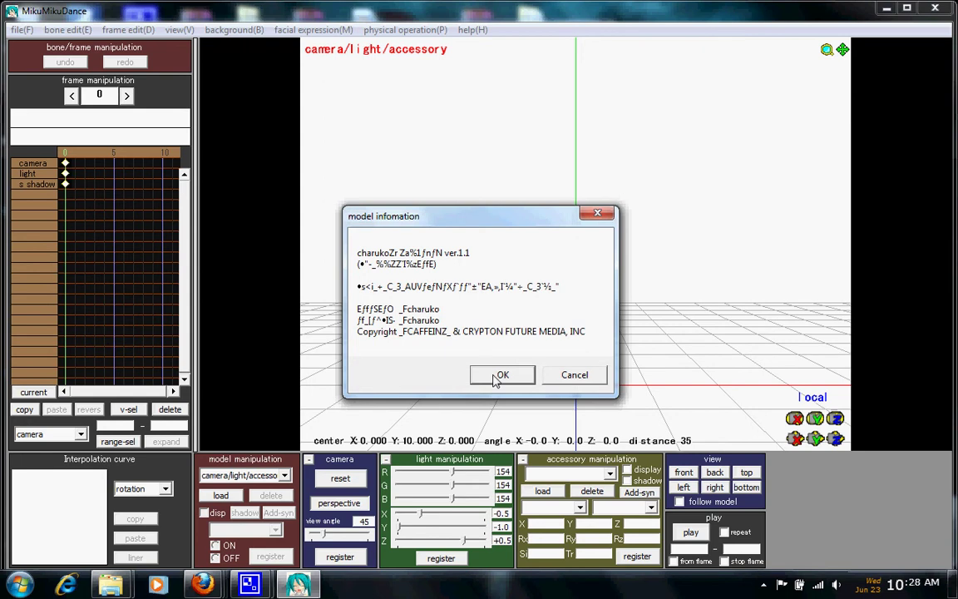
left_click(499, 375)
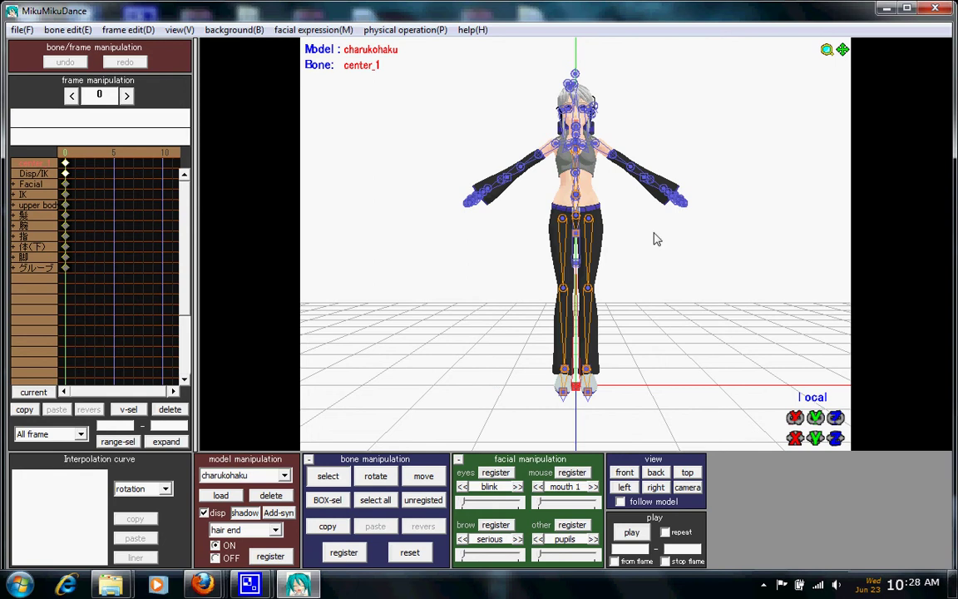
Test the upper body 2 bone by rotating it so the chest leans sideways, and reset its pose.
right_click_drag(654, 239, 580, 175)
left_click(579, 175)
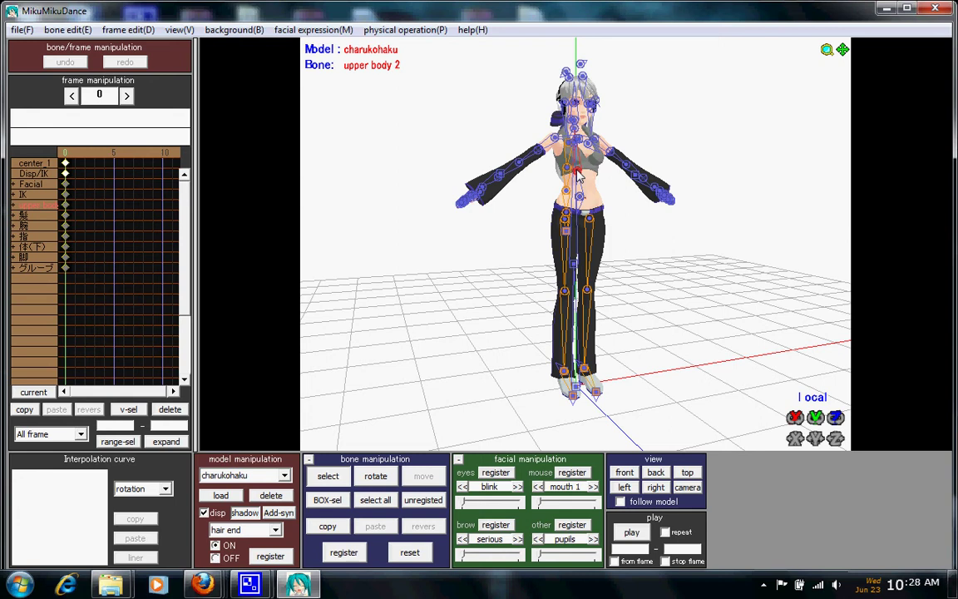
key("x")
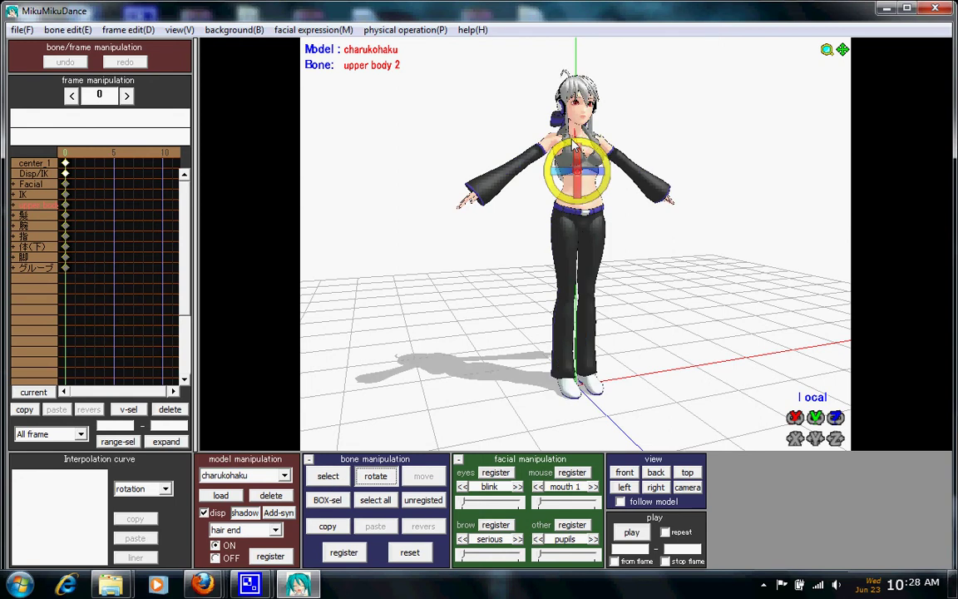
left_click_drag(575, 146, 549, 148)
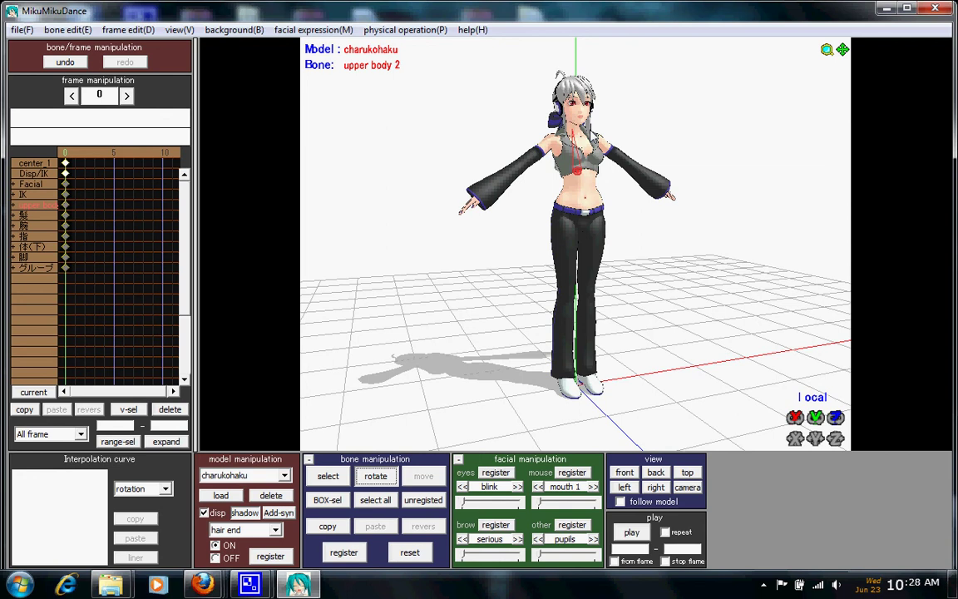
left_click_drag(574, 145, 541, 154)
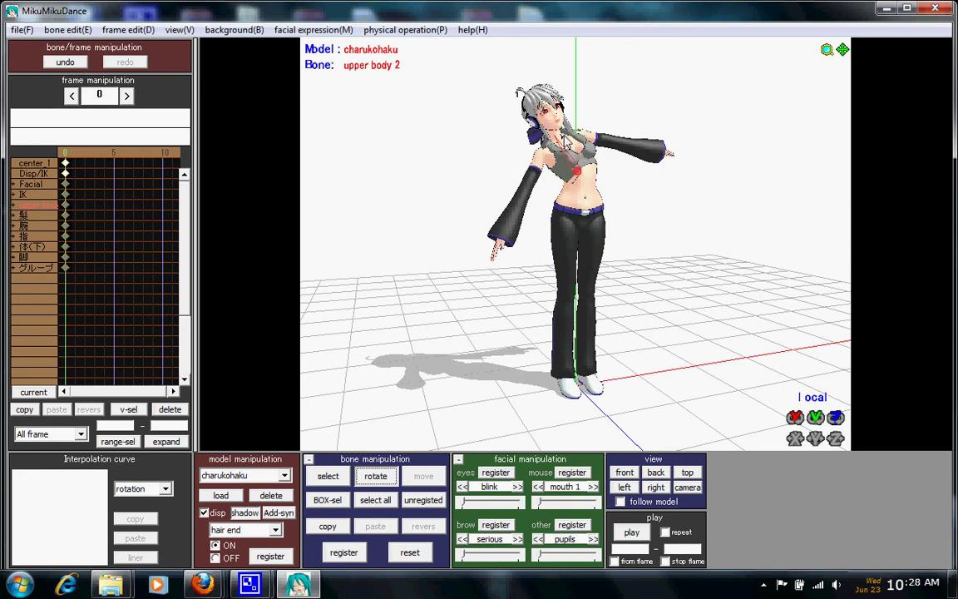
left_click(409, 553)
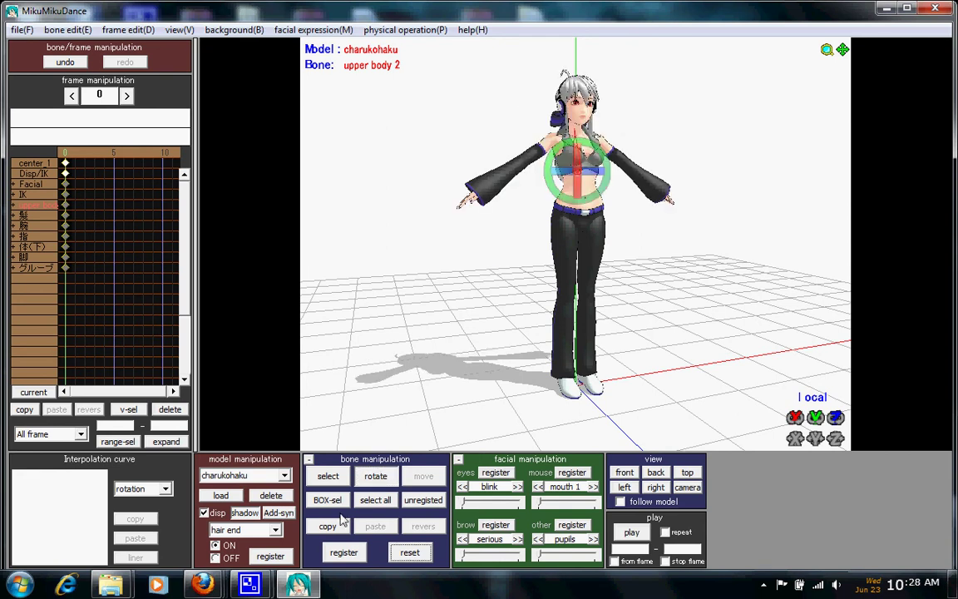
Test the upper body bone by rotating it with the outer ring of its rotation handle, and reset its pose.
left_click(328, 476)
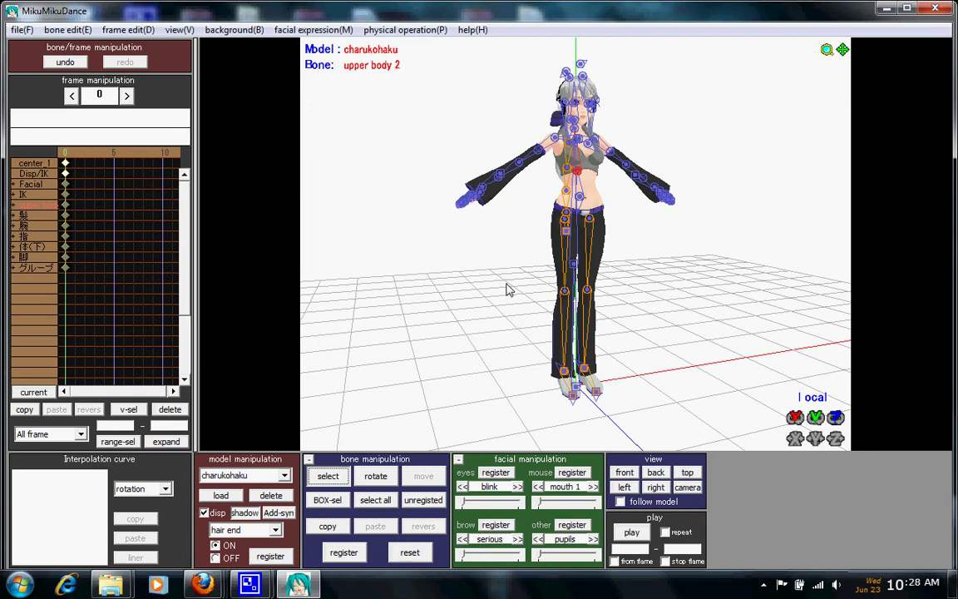
left_click(580, 199)
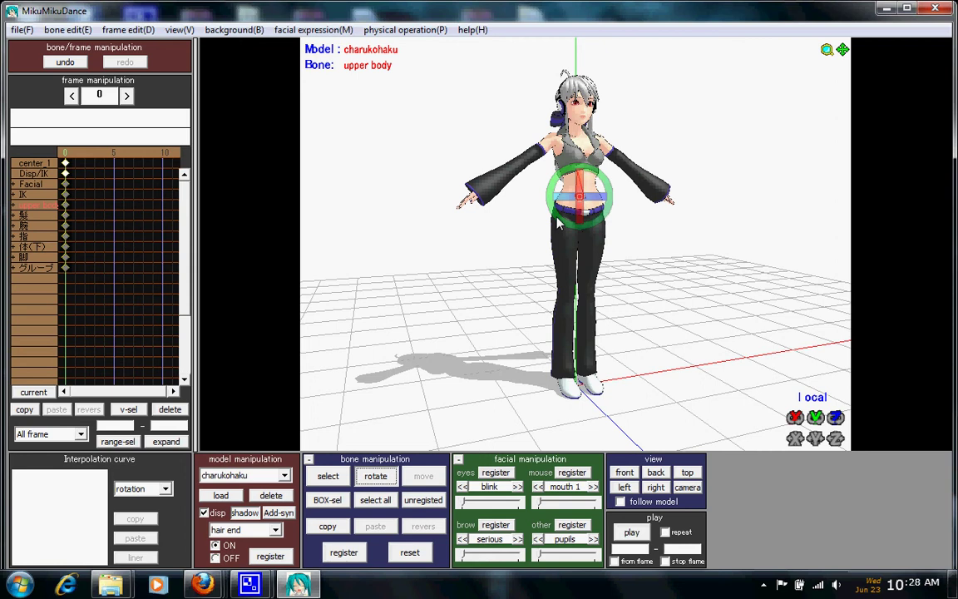
left_click_drag(558, 223, 560, 142)
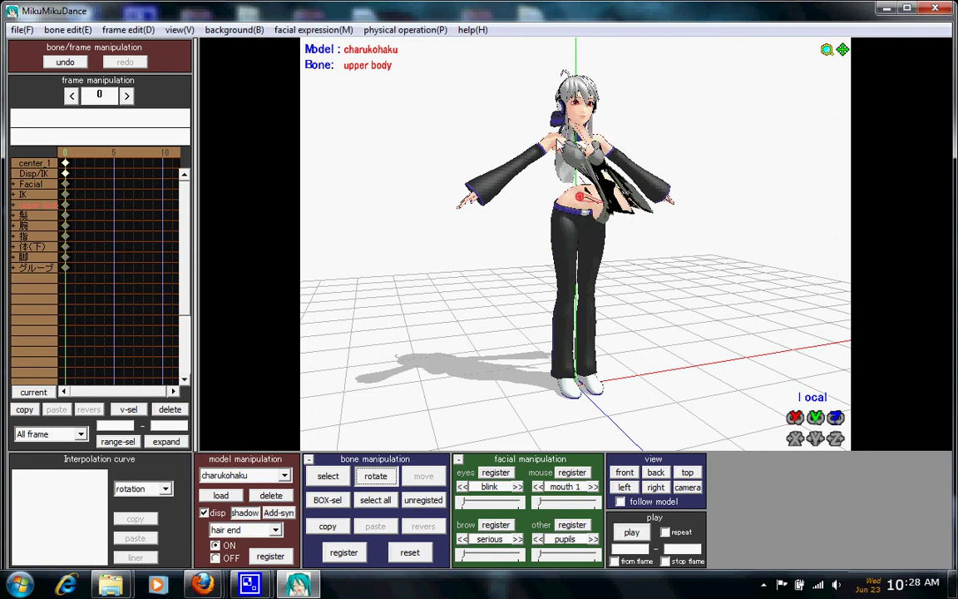
left_click_drag(560, 141, 558, 146)
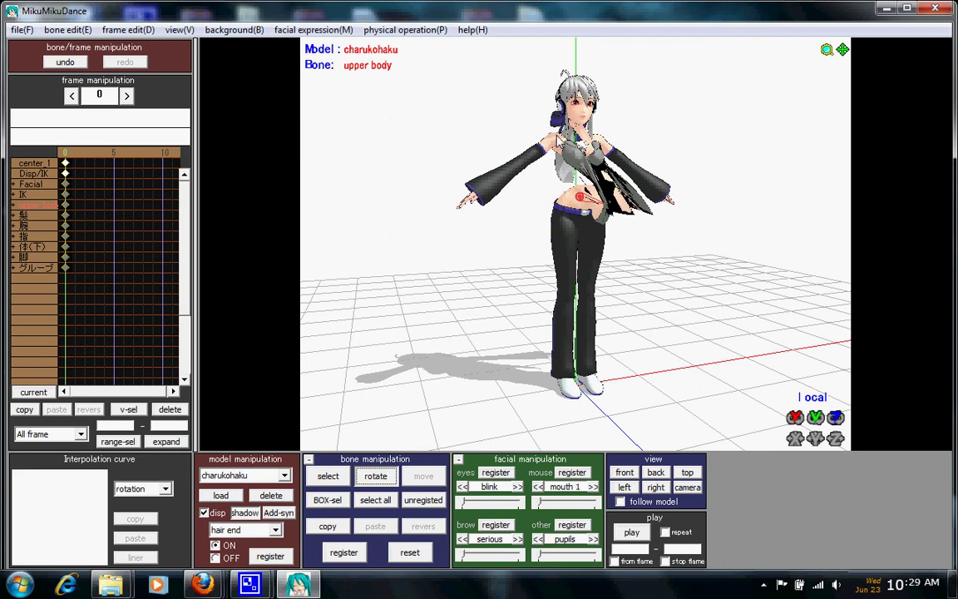
right_click(558, 145)
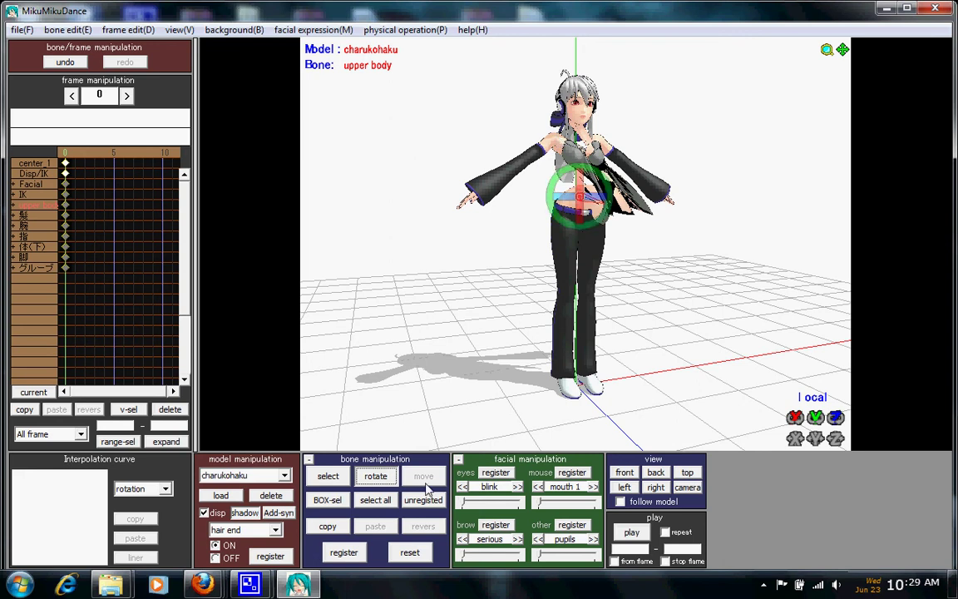
left_click(410, 553)
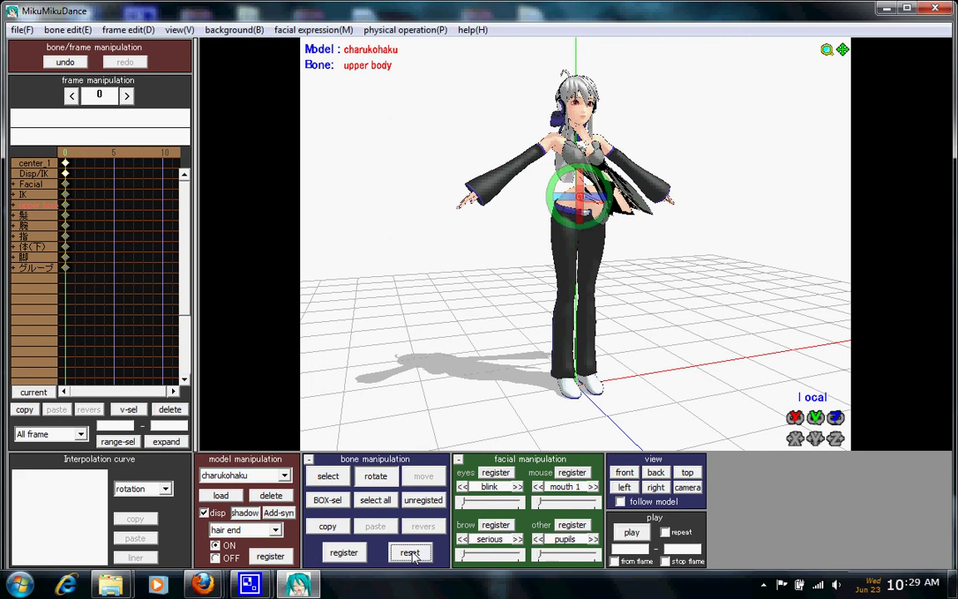
left_click(411, 554)
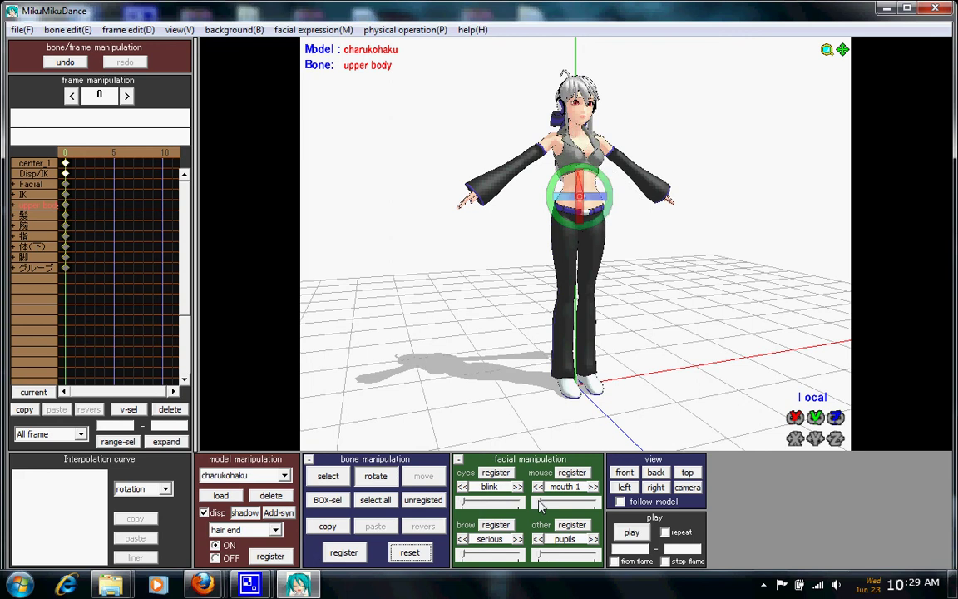
Test the center_1 bone in front view by moving it sideways along the X axis, well away from the origin.
left_click(623, 472)
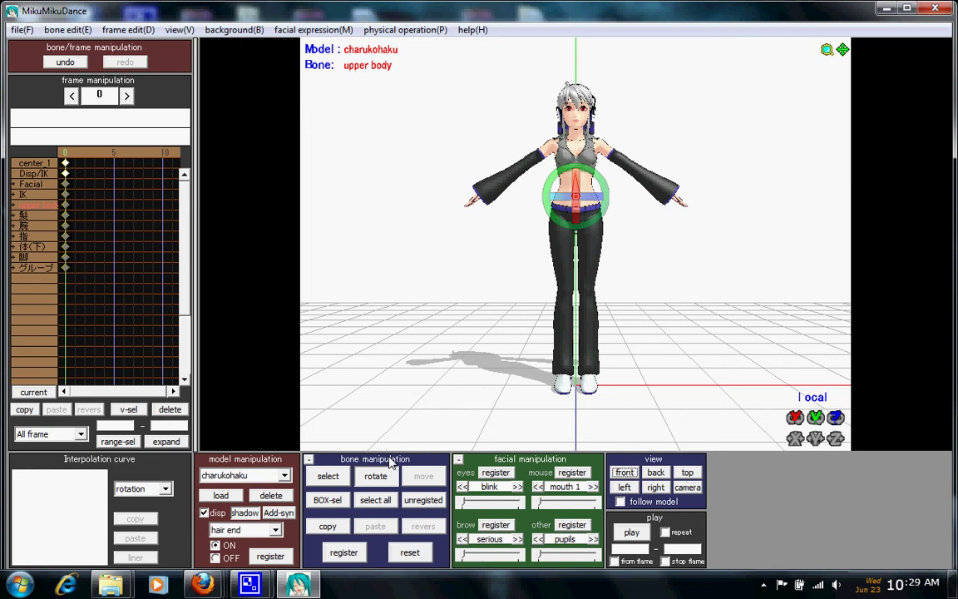
left_click(327, 476)
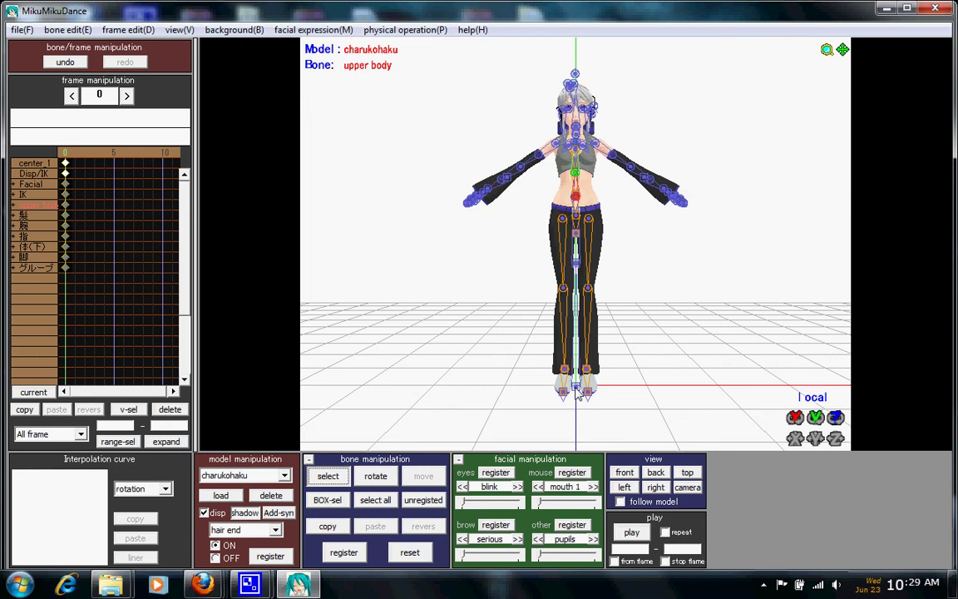
left_click(578, 396)
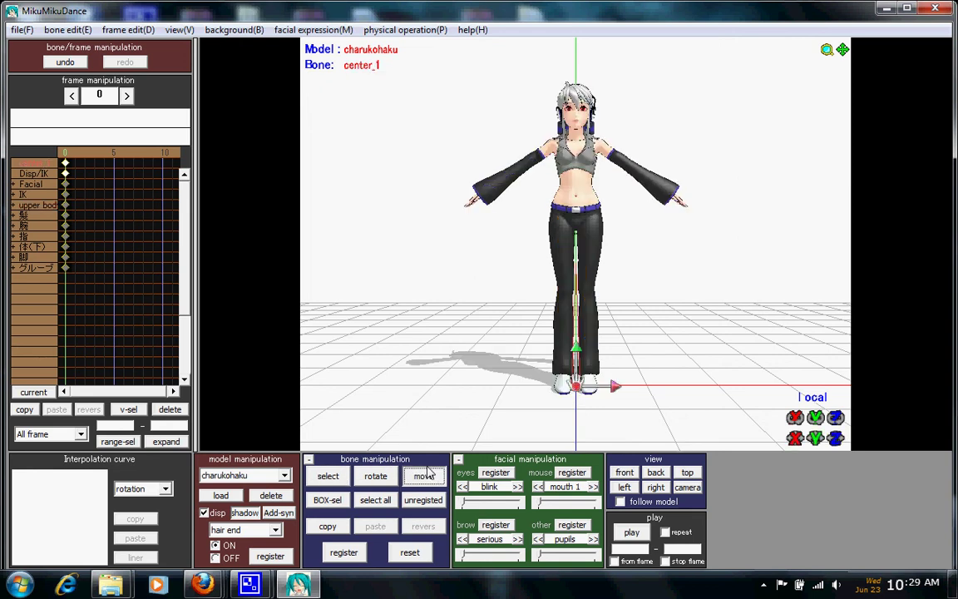
left_click(426, 475)
left_click_drag(614, 386, 653, 386)
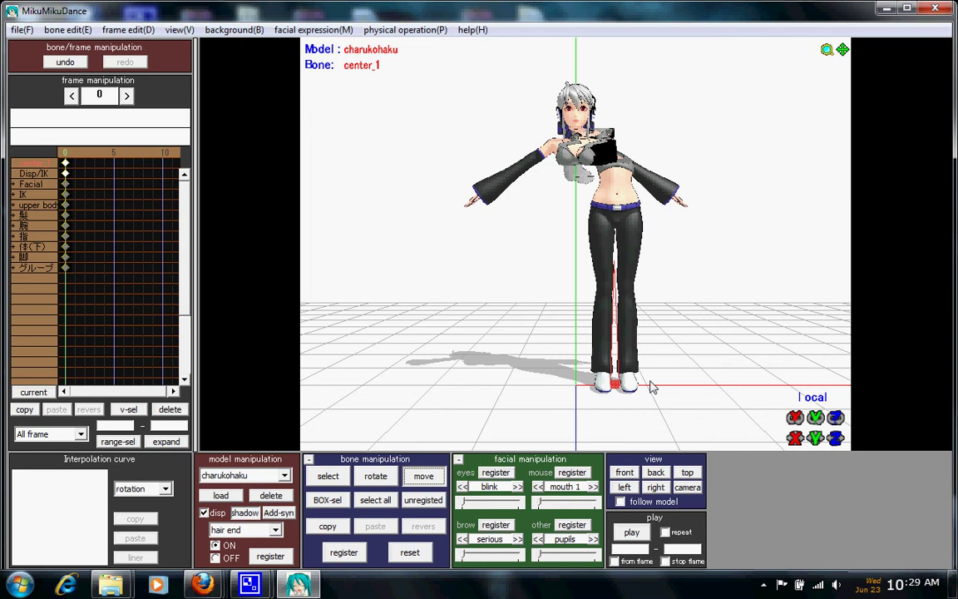
left_click_drag(653, 386, 734, 392)
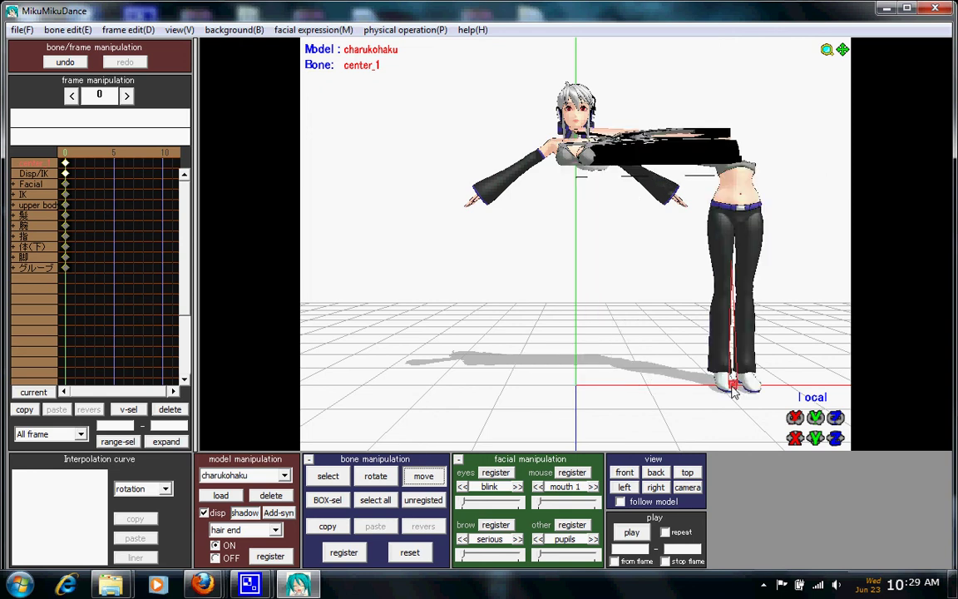